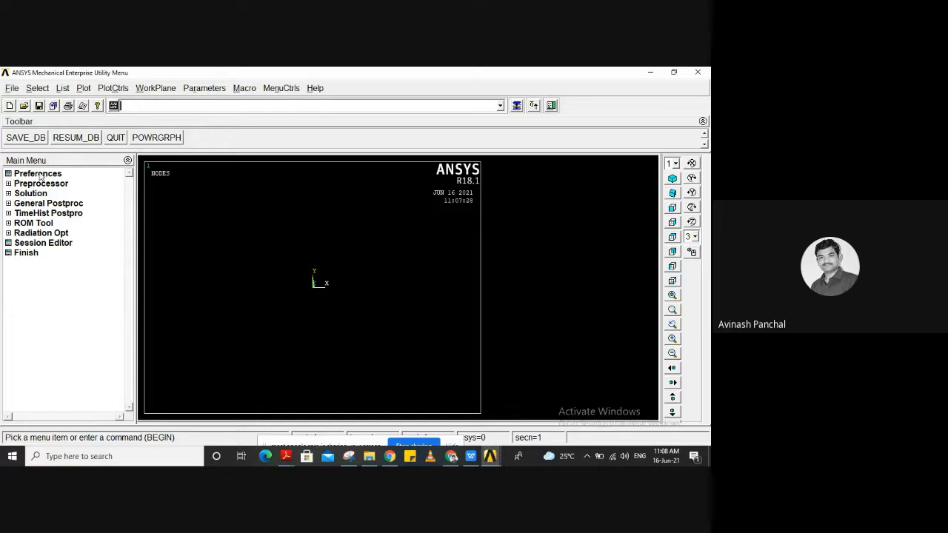
Set the GUI filtering preferences to the Thermal discipline.
{"action": "left_click", "coordinate": [40, 175]}
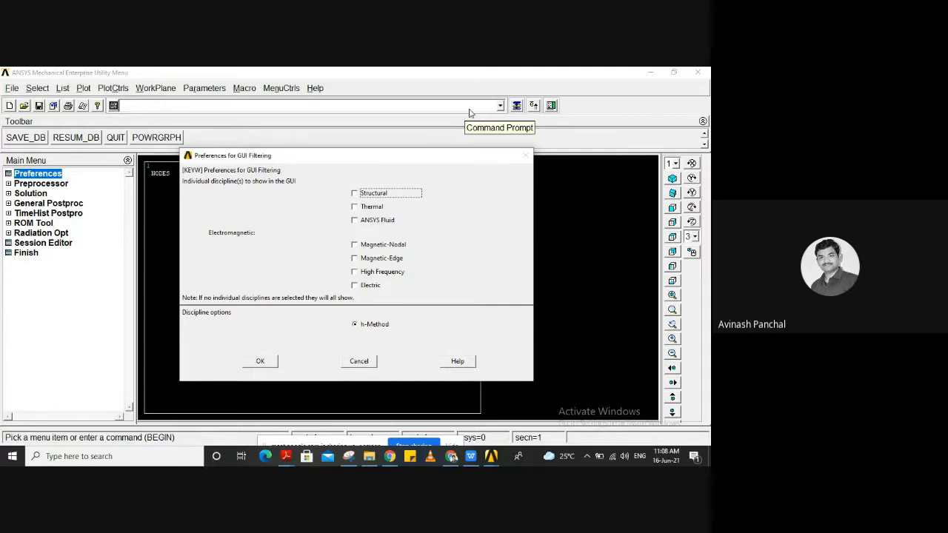
{"action": "left_click", "coordinate": [368, 210]}
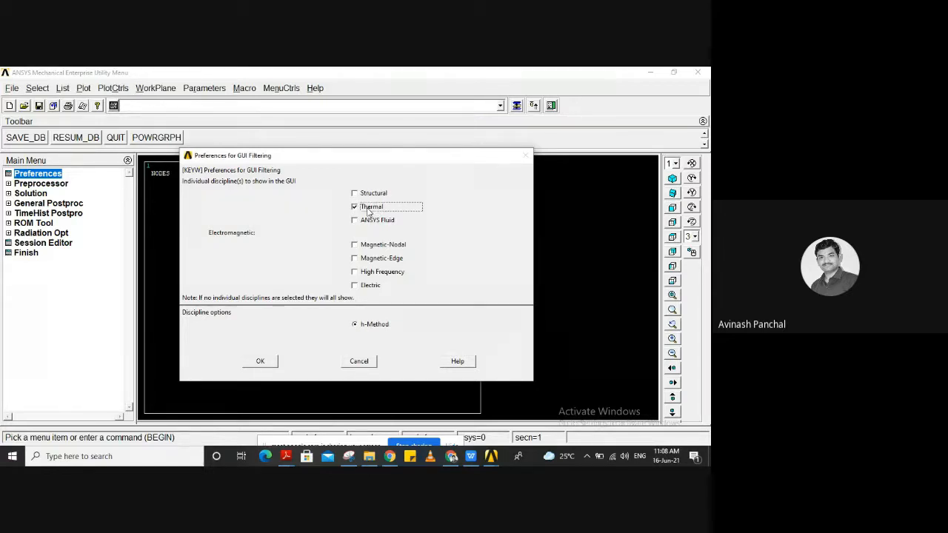
{"action": "left_click", "coordinate": [260, 361]}
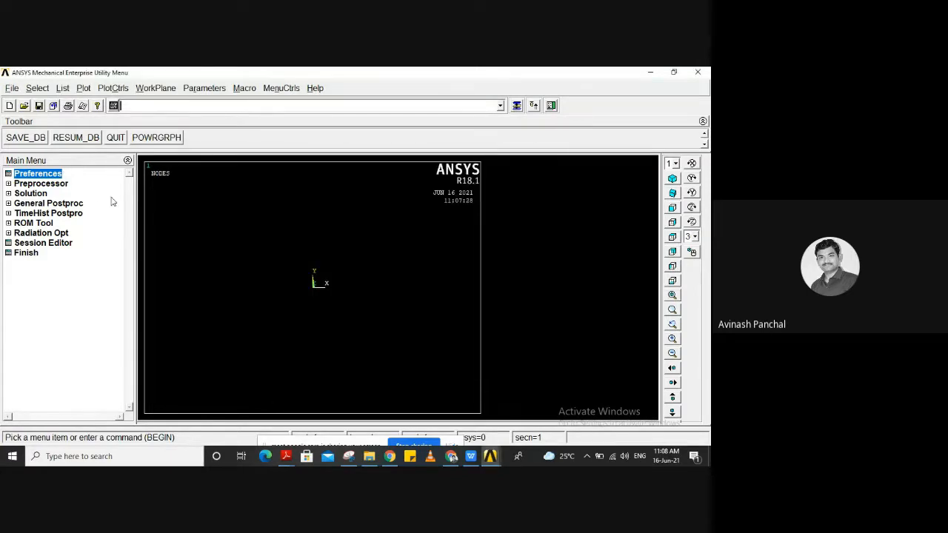
{"action": "left_click", "coordinate": [58, 177]}
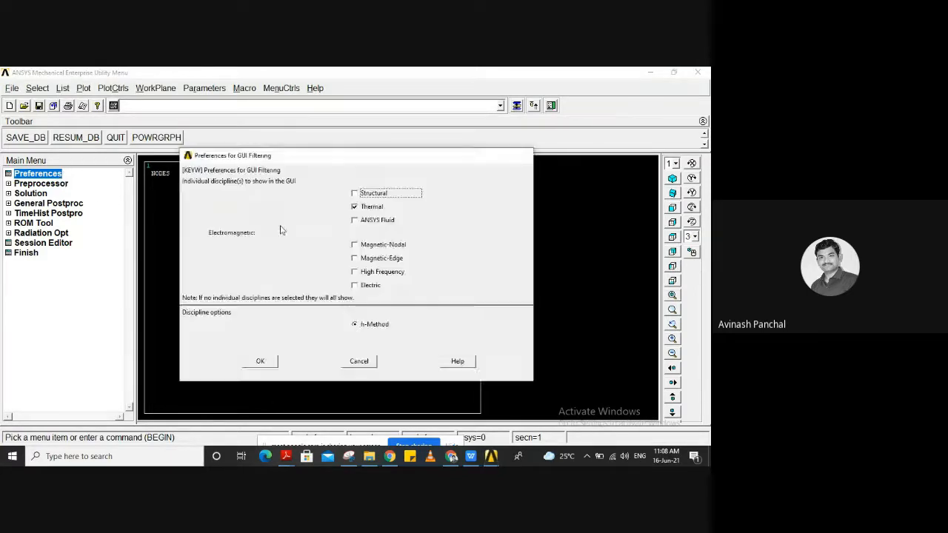
{"action": "left_click", "coordinate": [354, 194]}
Clear the existing model and start a new database.
{"action": "left_click", "coordinate": [264, 324]}
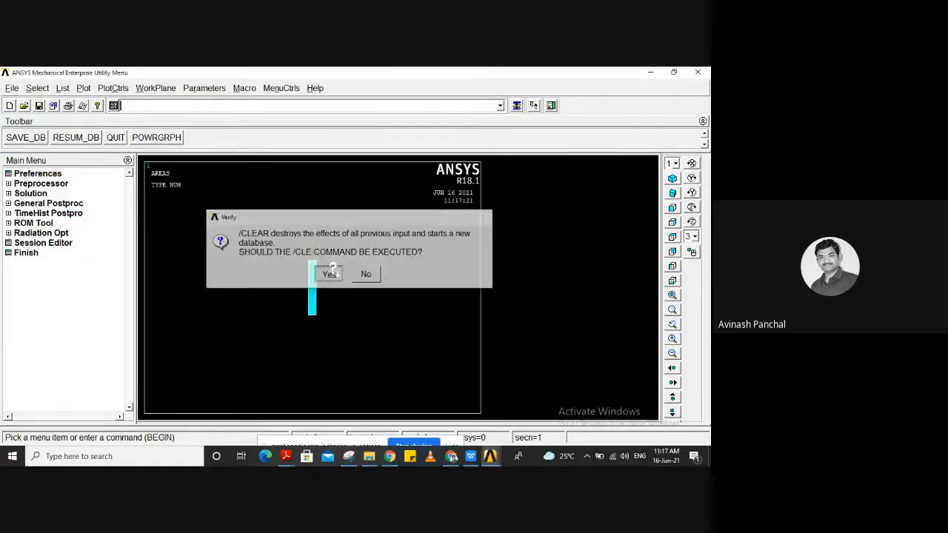
{"action": "left_click", "coordinate": [328, 274]}
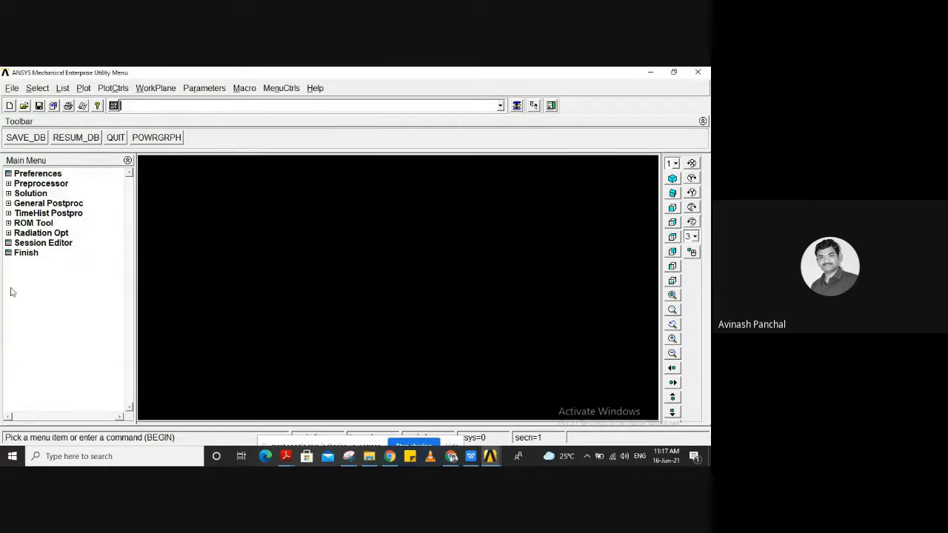
Limit the discipline preferences of the new database to Thermal with the h-Method.
{"action": "left_click", "coordinate": [38, 174]}
{"action": "left_click", "coordinate": [382, 207]}
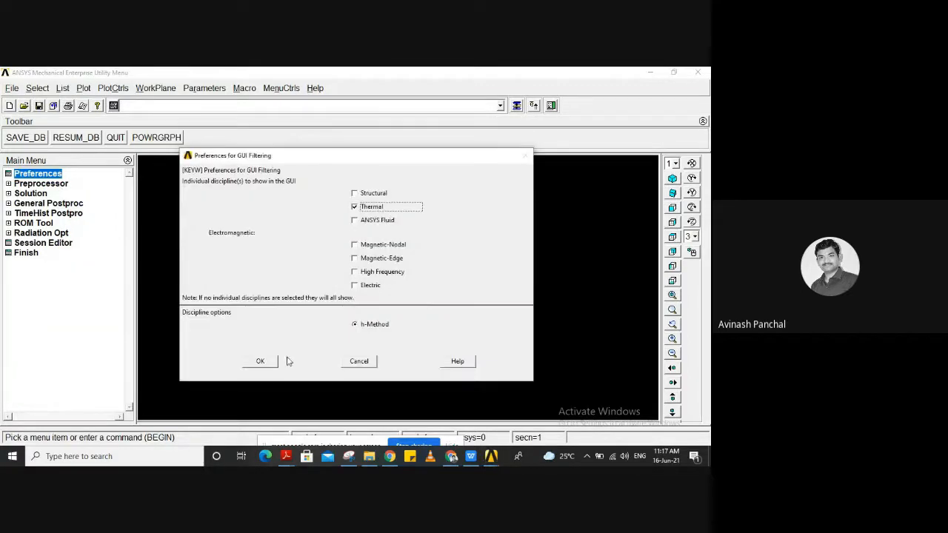
{"action": "left_click", "coordinate": [268, 360]}
Add PLANE55 as element type 1 in the preprocessor.
{"action": "left_click", "coordinate": [41, 183]}
{"action": "left_click", "coordinate": [51, 193]}
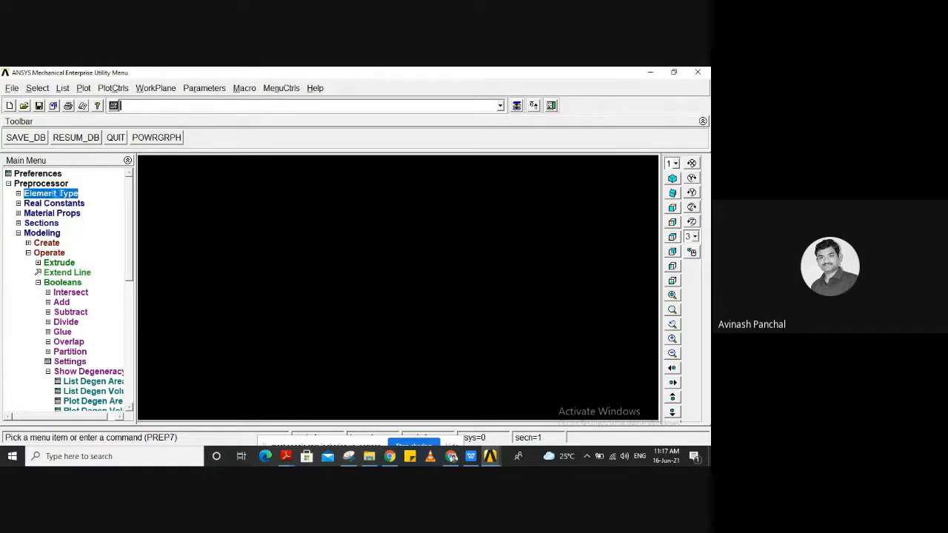
{"action": "left_click", "coordinate": [59, 202]}
{"action": "left_click", "coordinate": [74, 333]}
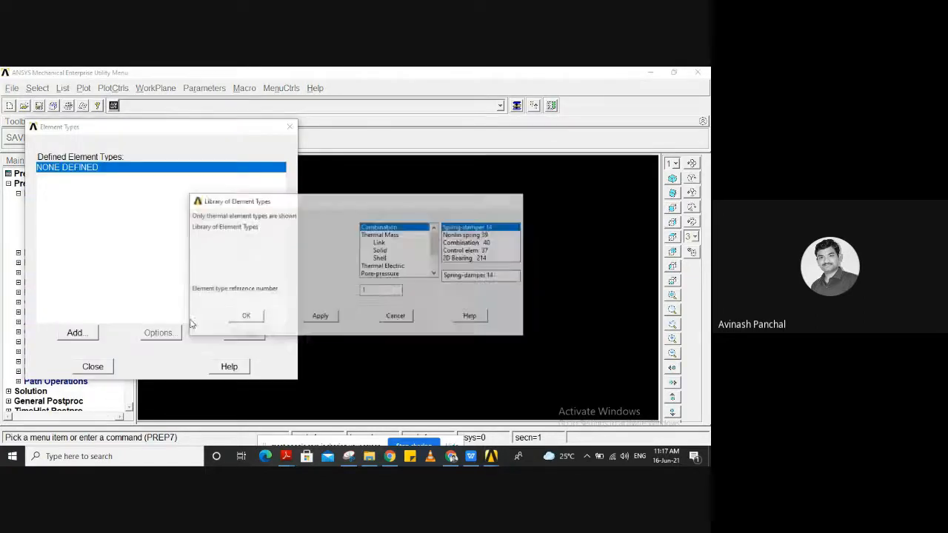
{"action": "left_click_drag", "start_coordinate": [500, 276], "coordinate": [320, 316]}
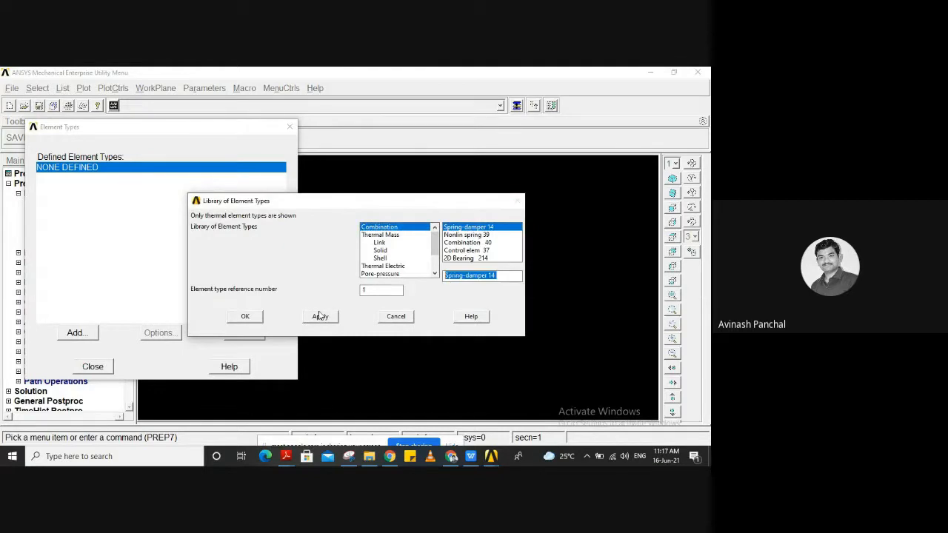
{"action": "type", "text": "PLANE55"}
{"action": "left_click", "coordinate": [245, 316]}
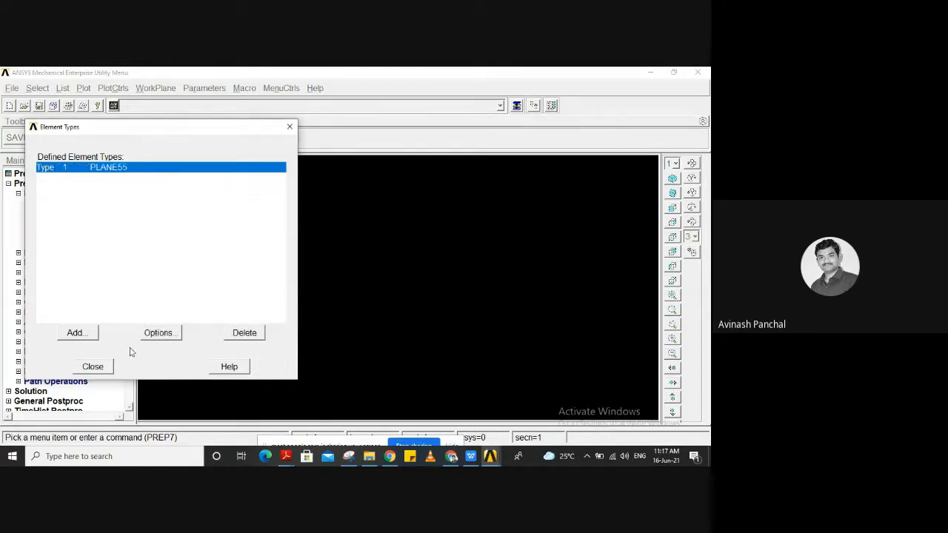
Set the PLANE55 element behavior K3 to Plane Thickness and close the element type definitions.
{"action": "left_click", "coordinate": [157, 333]}
{"action": "left_click", "coordinate": [474, 244]}
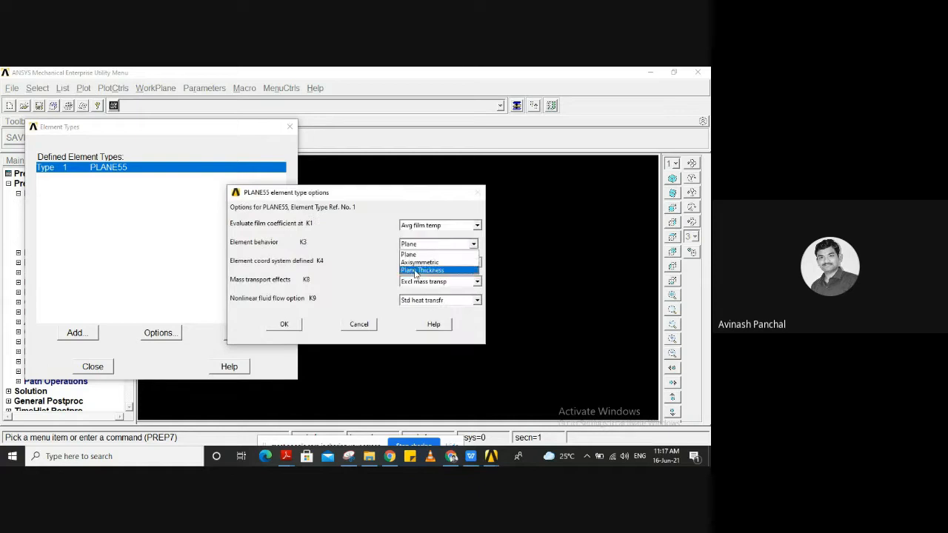
{"action": "left_click", "coordinate": [436, 270]}
{"action": "left_click", "coordinate": [284, 324]}
{"action": "left_click", "coordinate": [93, 366]}
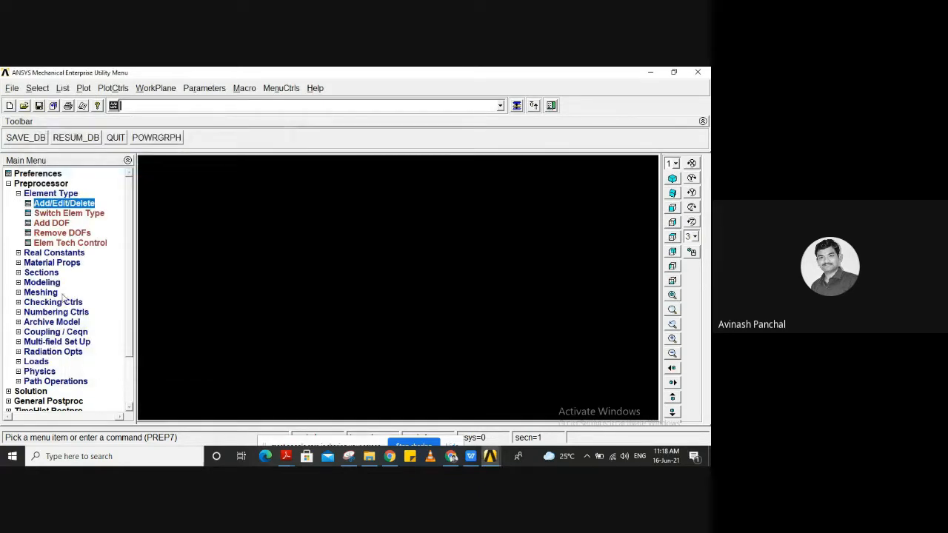
Add real constant set 1 for PLANE55 and enter its Z-depth thickness.
{"action": "left_click", "coordinate": [46, 255]}
{"action": "left_click", "coordinate": [64, 214]}
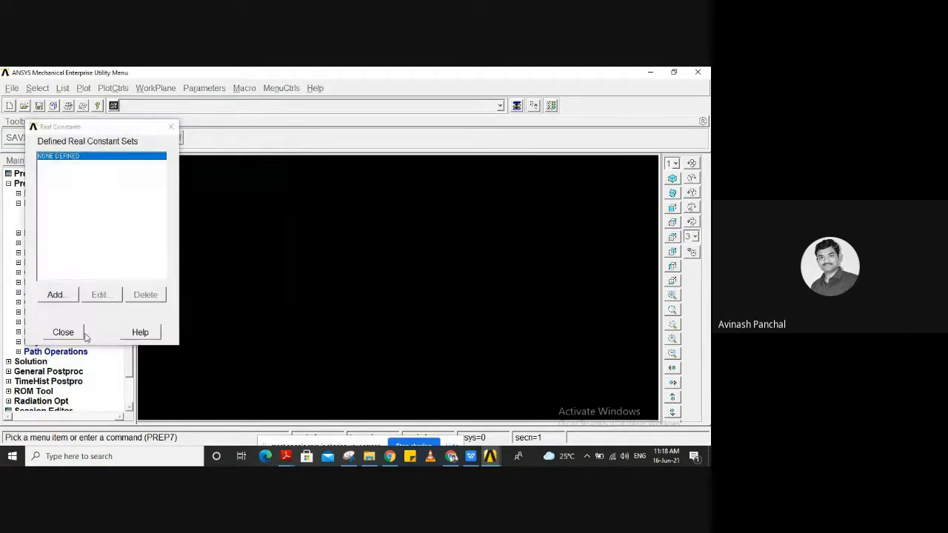
{"action": "left_click", "coordinate": [65, 334]}
{"action": "left_click", "coordinate": [65, 214]}
{"action": "left_click", "coordinate": [59, 297]}
{"action": "left_click", "coordinate": [45, 332]}
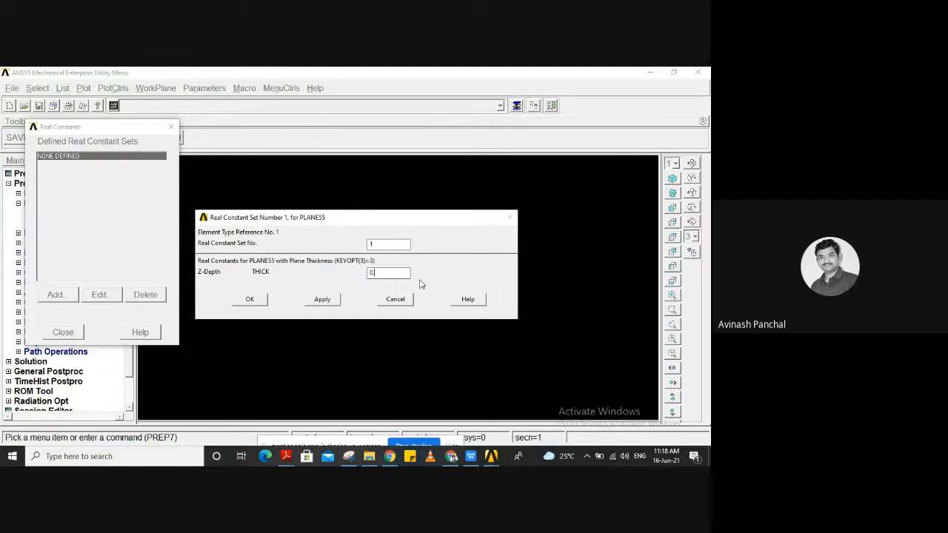
{"action": "left_click", "coordinate": [250, 299]}
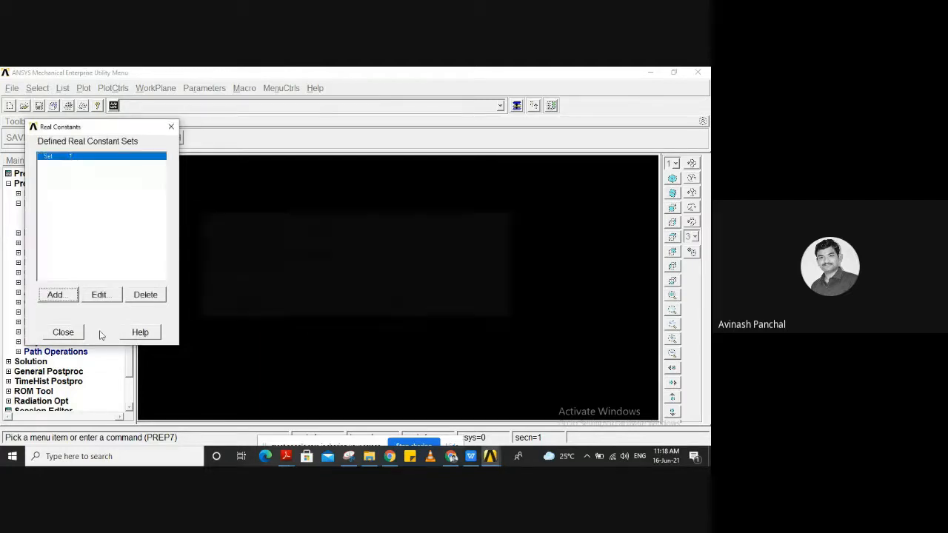
{"action": "left_click", "coordinate": [74, 334]}
Define isotropic thermal conductivity for material model 1 with KXX set to 10.
{"action": "left_click", "coordinate": [52, 233]}
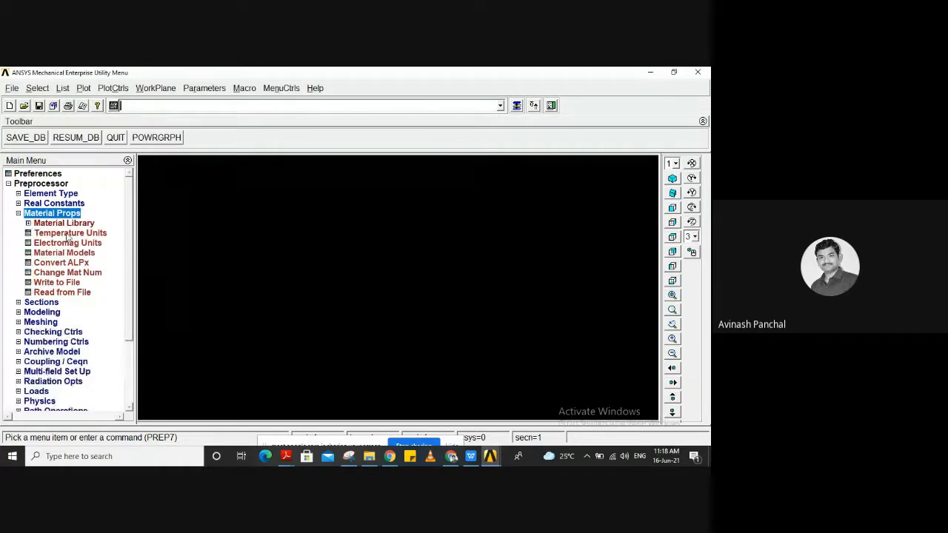
{"action": "double_click", "coordinate": [65, 253]}
{"action": "double_click", "coordinate": [374, 233]}
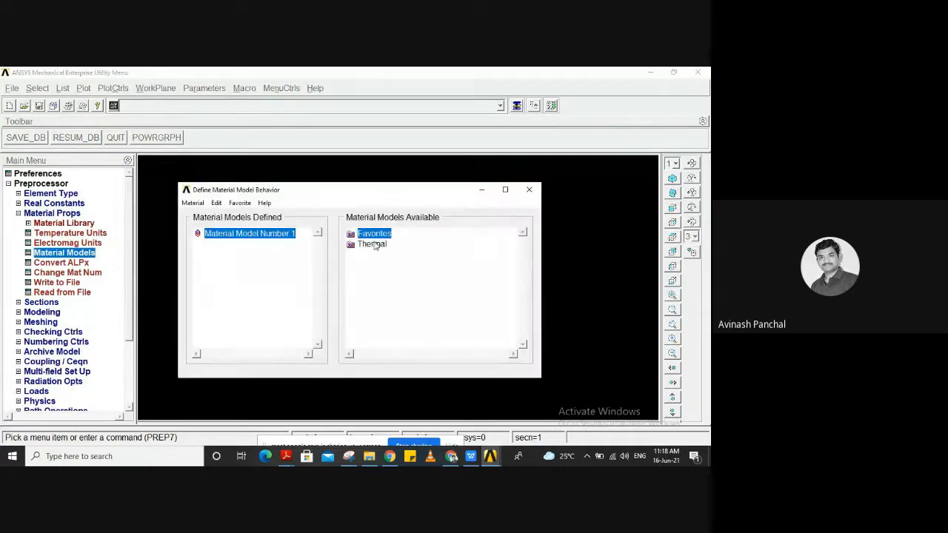
{"action": "double_click", "coordinate": [372, 254]}
{"action": "left_click", "coordinate": [384, 265]}
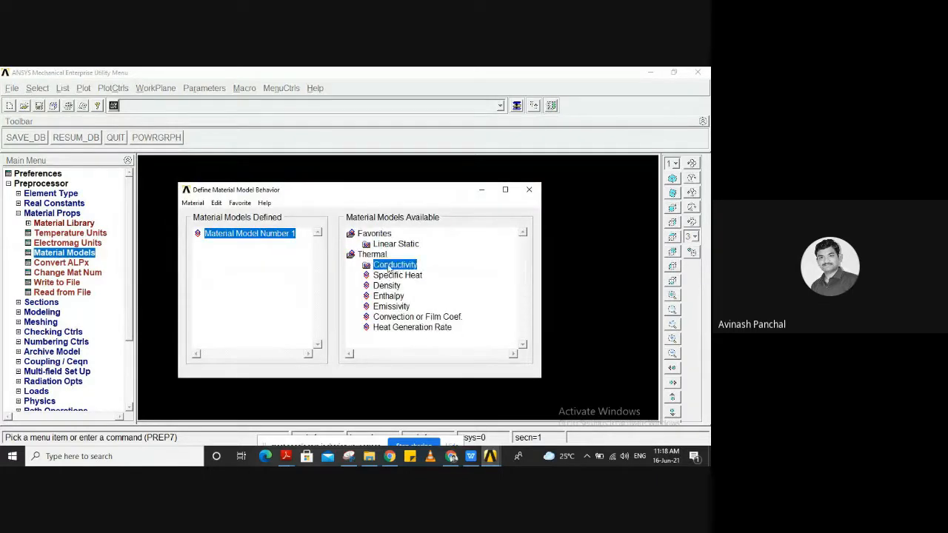
{"action": "double_click", "coordinate": [388, 265]}
{"action": "double_click", "coordinate": [393, 276]}
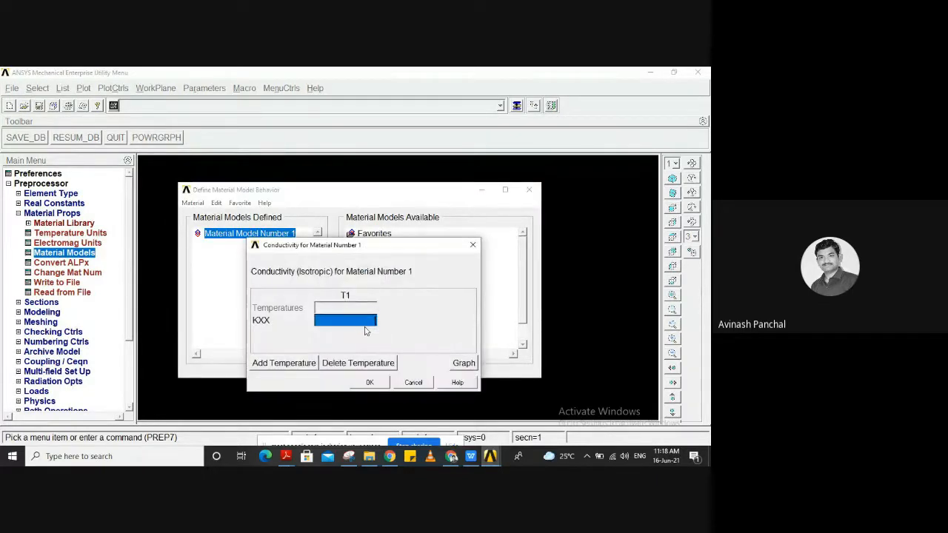
{"action": "type", "text": "10"}
{"action": "left_click", "coordinate": [379, 385]}
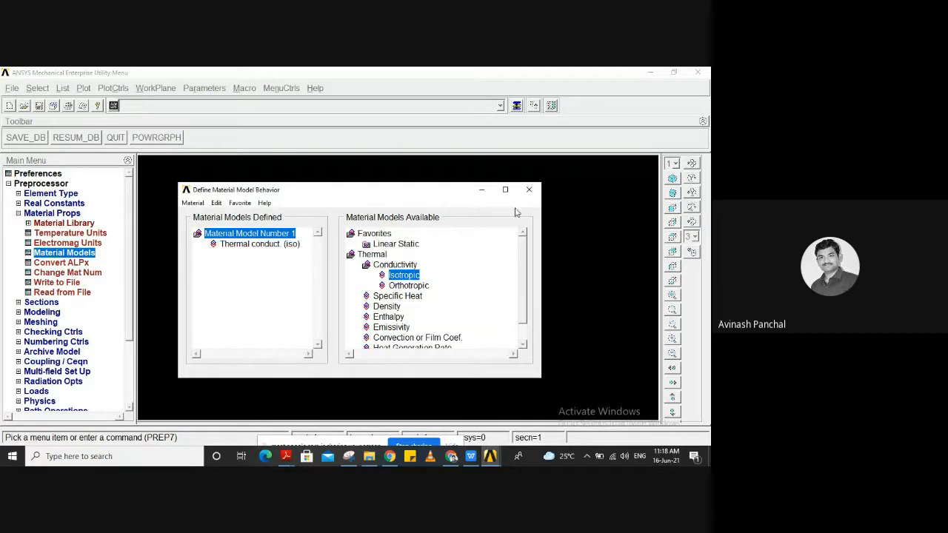
{"action": "left_click", "coordinate": [529, 190]}
Create a rectangular area by two corners at WP X 0, WP Y 0 with width 2 and height 1.
{"action": "left_click", "coordinate": [42, 311]}
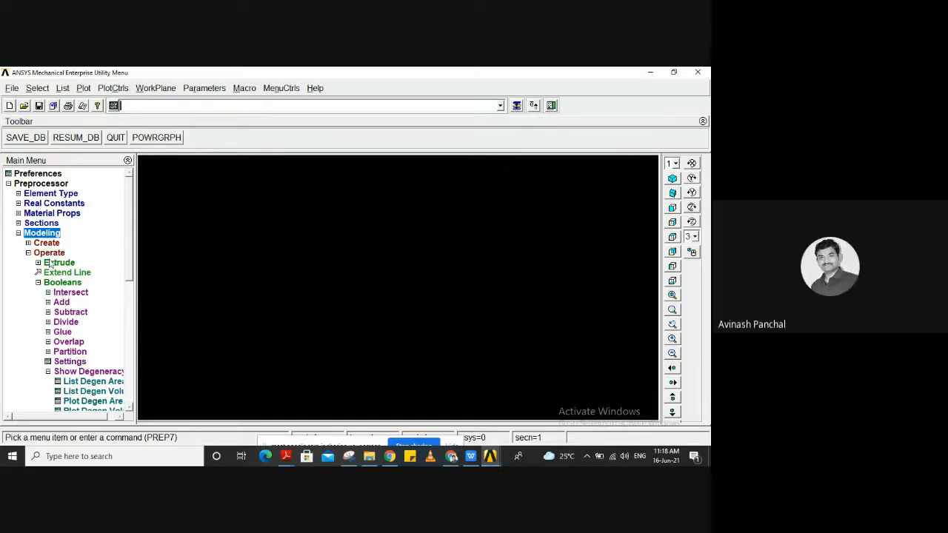
{"action": "left_click", "coordinate": [46, 243]}
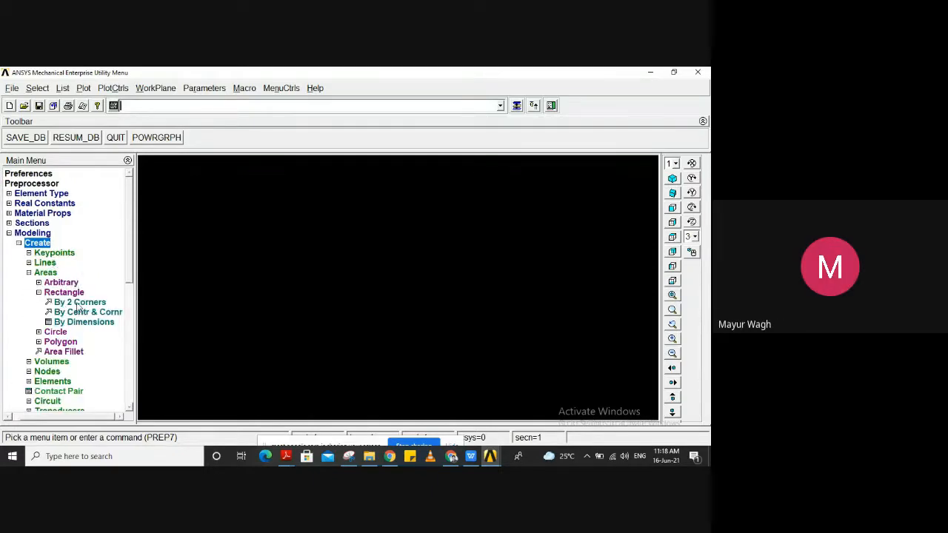
{"action": "left_click", "coordinate": [78, 303]}
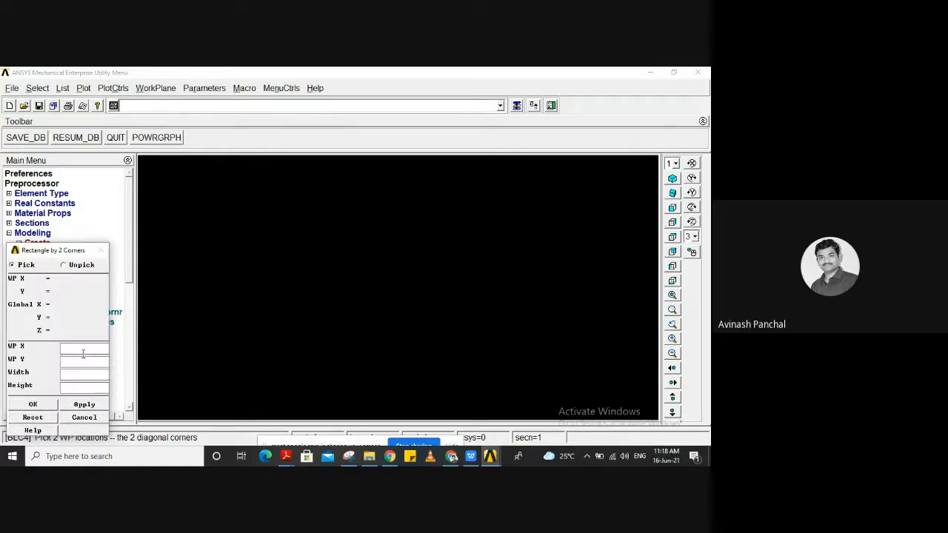
{"action": "type", "text": "0"}
{"action": "type", "text": "0"}
{"action": "type", "text": "2"}
{"action": "type", "text": "1"}
{"action": "left_click", "coordinate": [52, 404]}
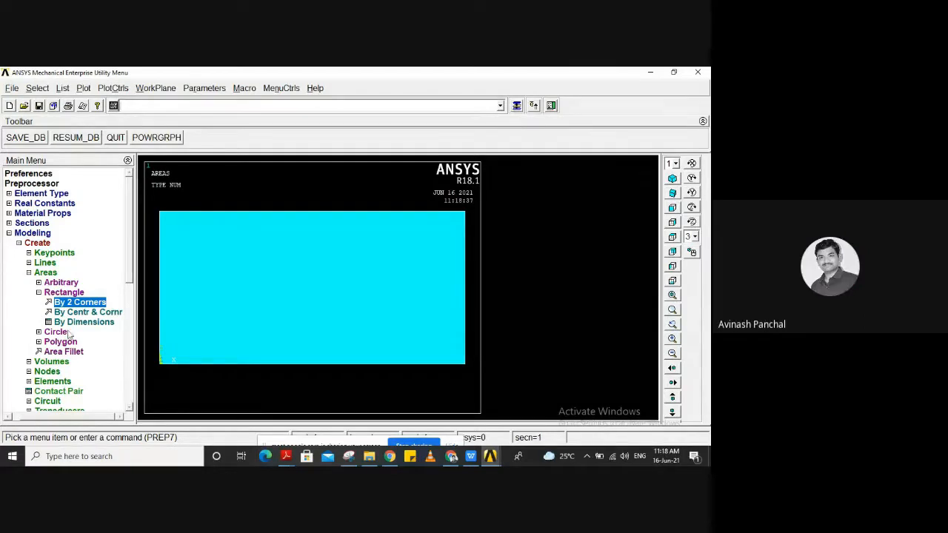
{"action": "left_click", "coordinate": [73, 303]}
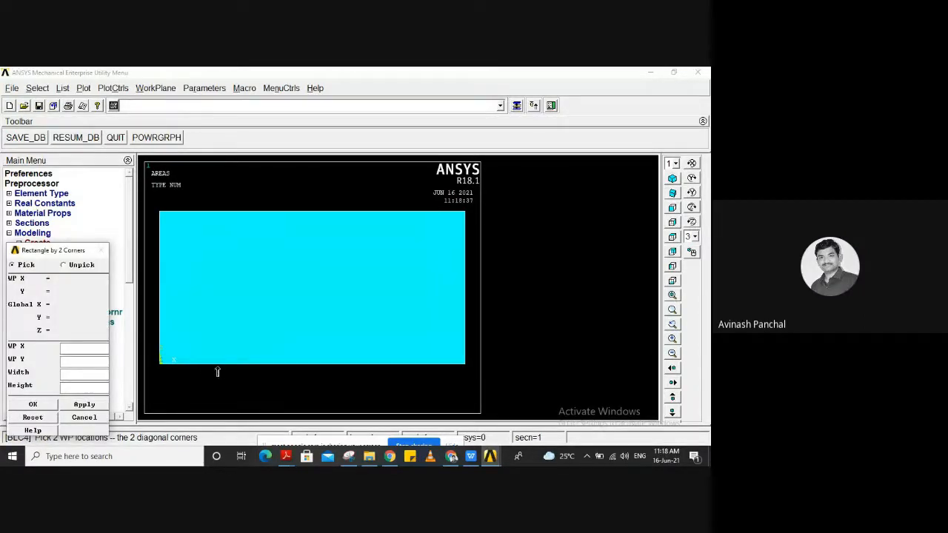
{"action": "left_click", "coordinate": [213, 363]}
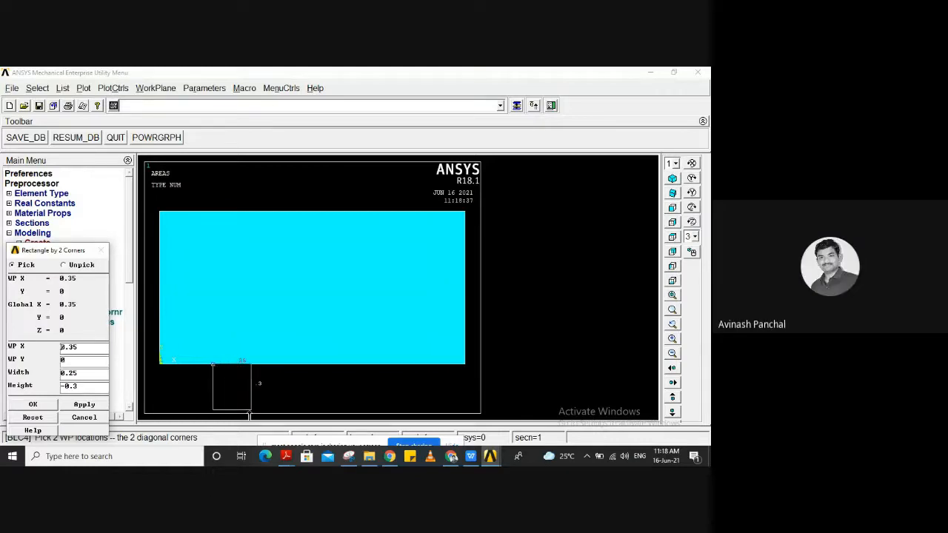
{"action": "scroll", "coordinate": [251, 383], "scroll_direction": "down", "scroll_amount": 2}
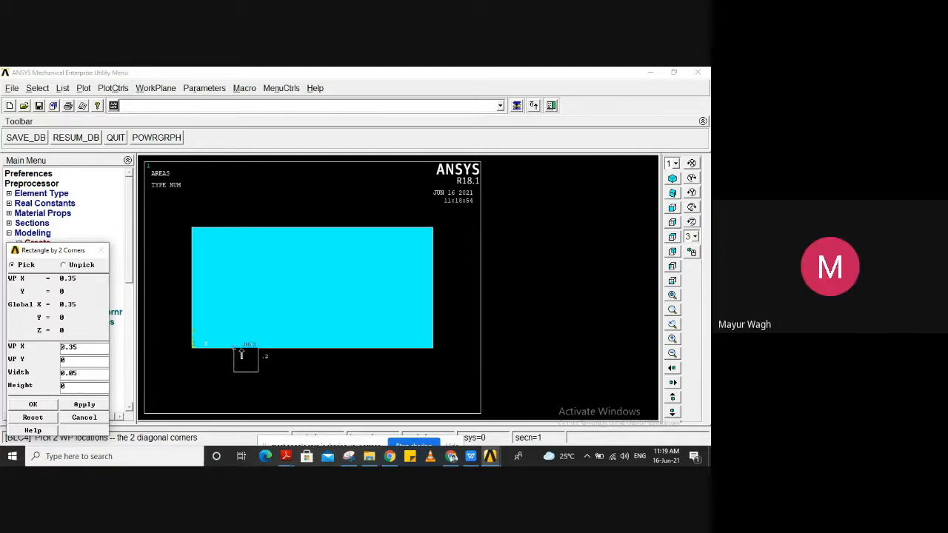
{"action": "left_click", "coordinate": [85, 418]}
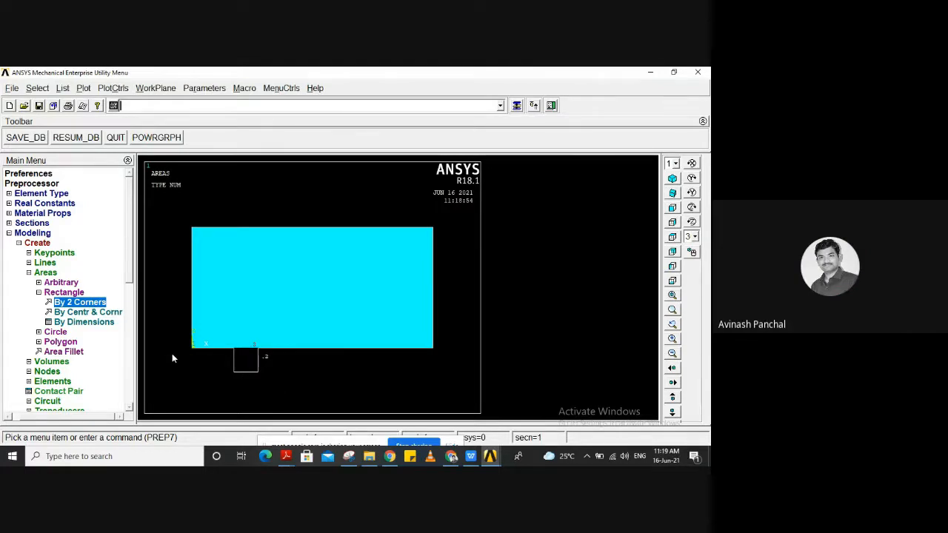
{"action": "left_click", "coordinate": [87, 303]}
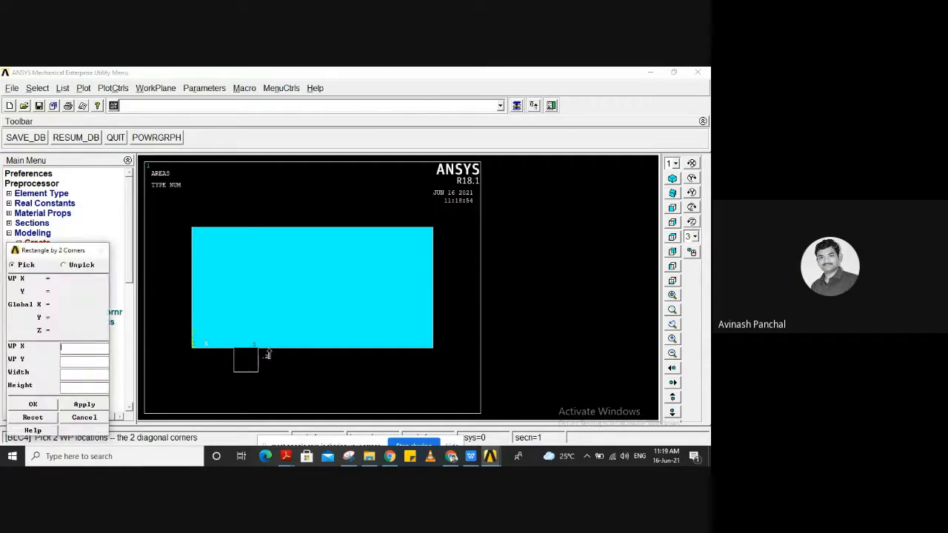
{"action": "left_click_drag", "start_coordinate": [235, 349], "coordinate": [261, 413]}
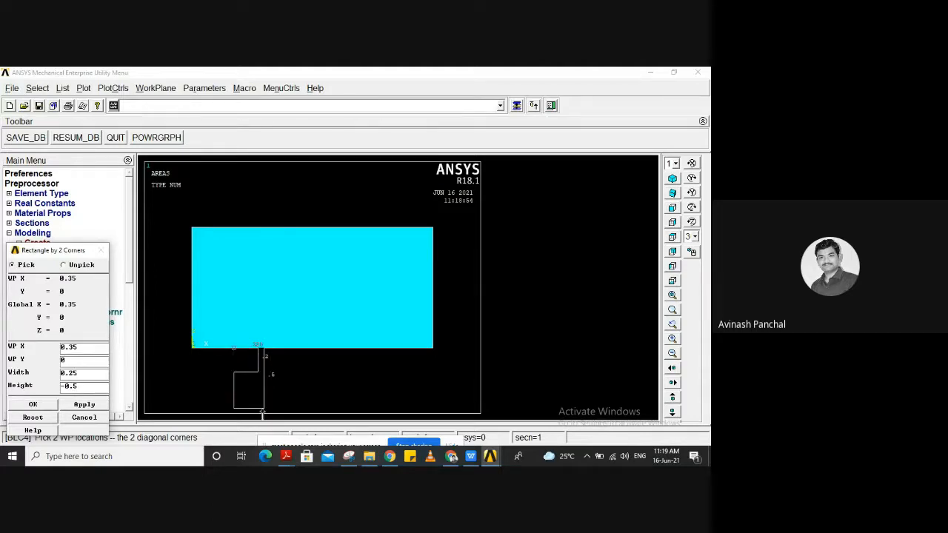
{"action": "left_click", "coordinate": [92, 417]}
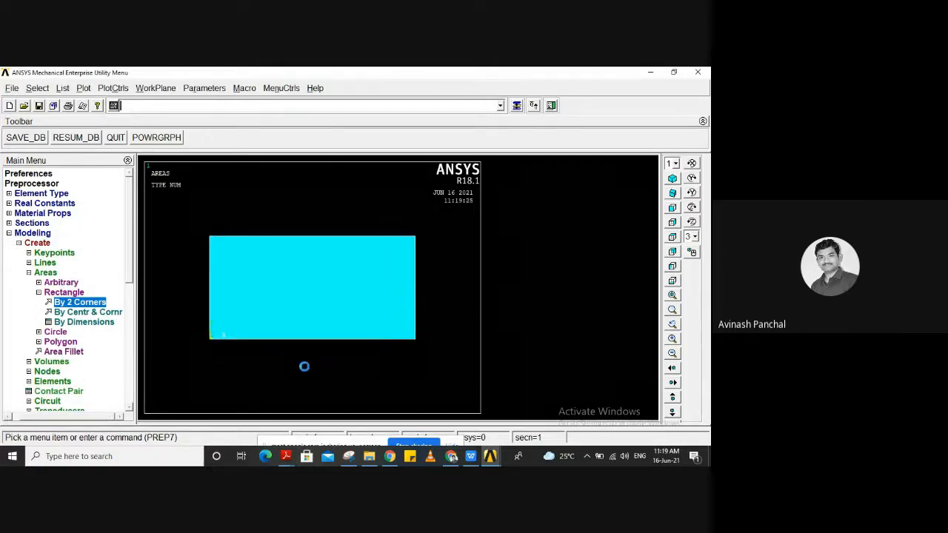
Create a narrow rectangular area about 0.2 wide extending downward from the large rectangle's lower edge, starting at X 0.35, Y 0.
{"action": "left_click", "coordinate": [74, 303]}
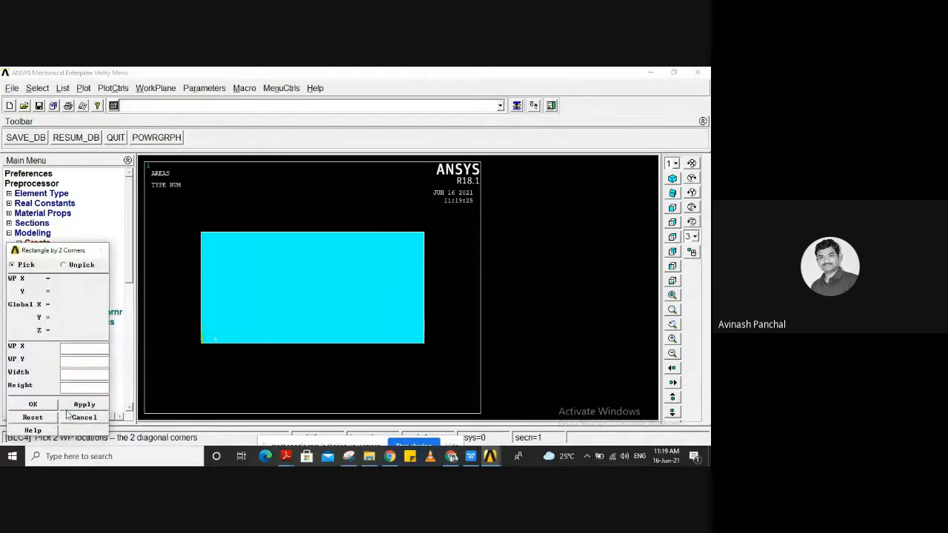
{"action": "left_click", "coordinate": [239, 343]}
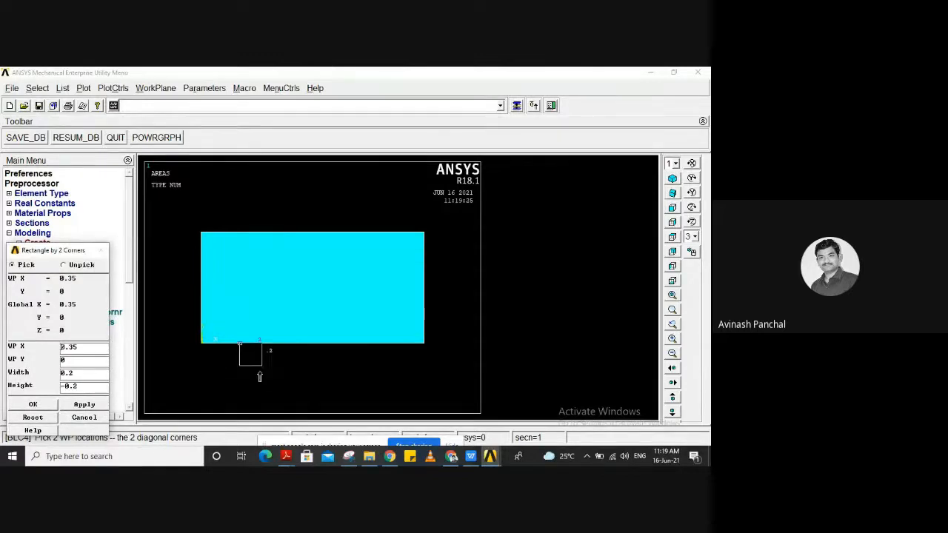
{"action": "left_click", "coordinate": [263, 410]}
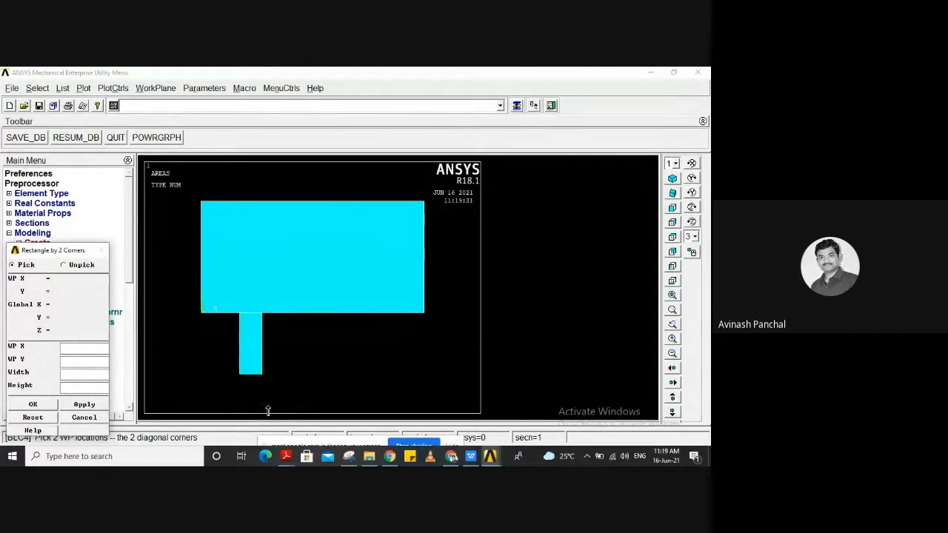
Create a second leg rectangle below the large rectangle, starting at X 1.6, Y 0, with width -0.2 and height -0.55.
{"action": "left_click", "coordinate": [379, 313]}
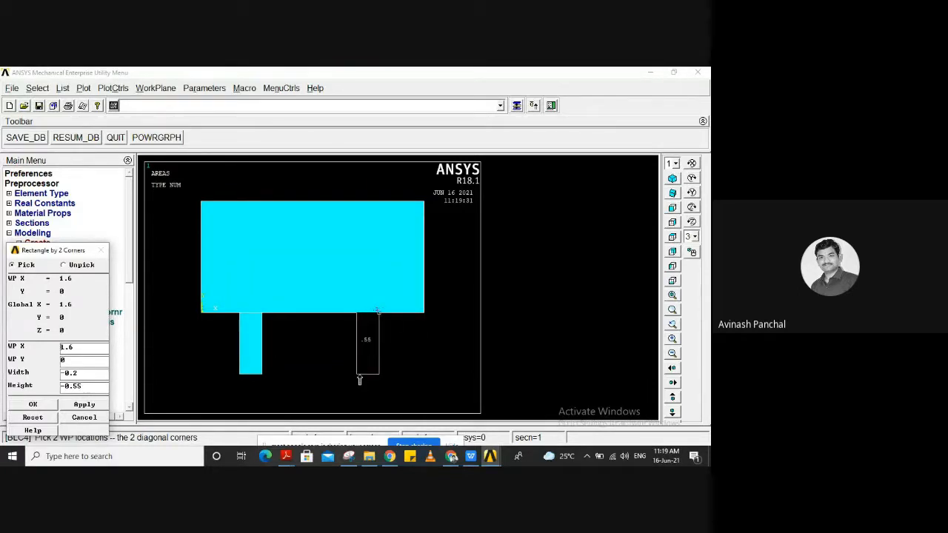
{"action": "left_click", "coordinate": [358, 374]}
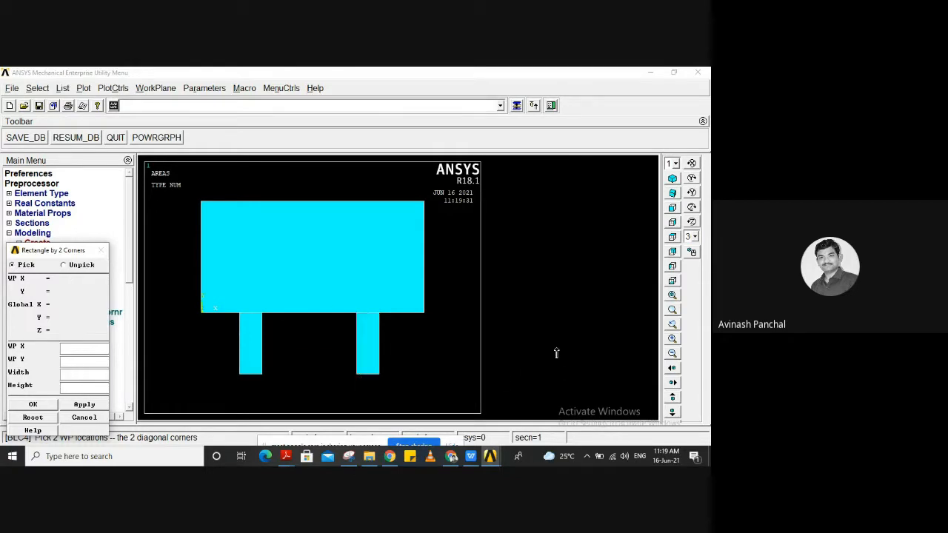
{"action": "scroll", "coordinate": [309, 261], "scroll_direction": "up", "scroll_amount": 2}
{"action": "scroll", "coordinate": [309, 268], "scroll_direction": "down", "scroll_amount": 3}
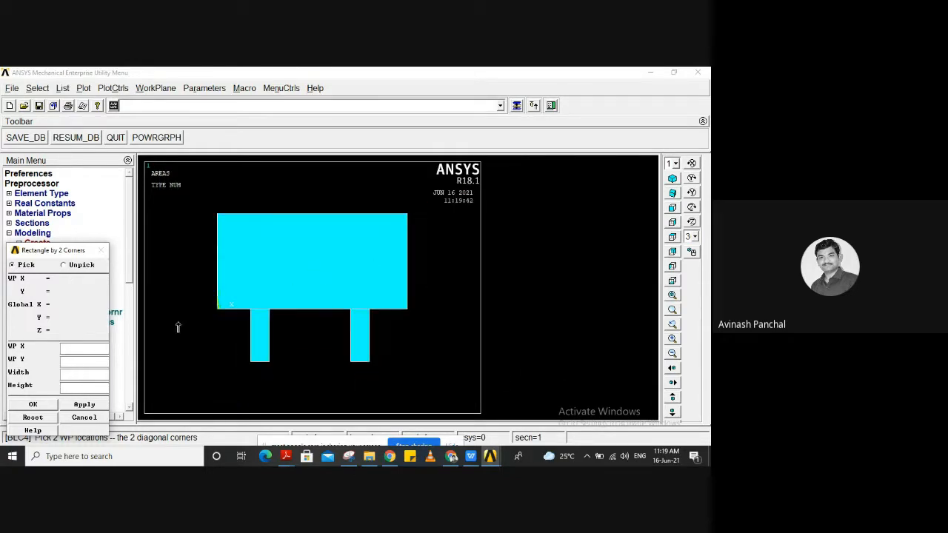
{"action": "left_click", "coordinate": [33, 404]}
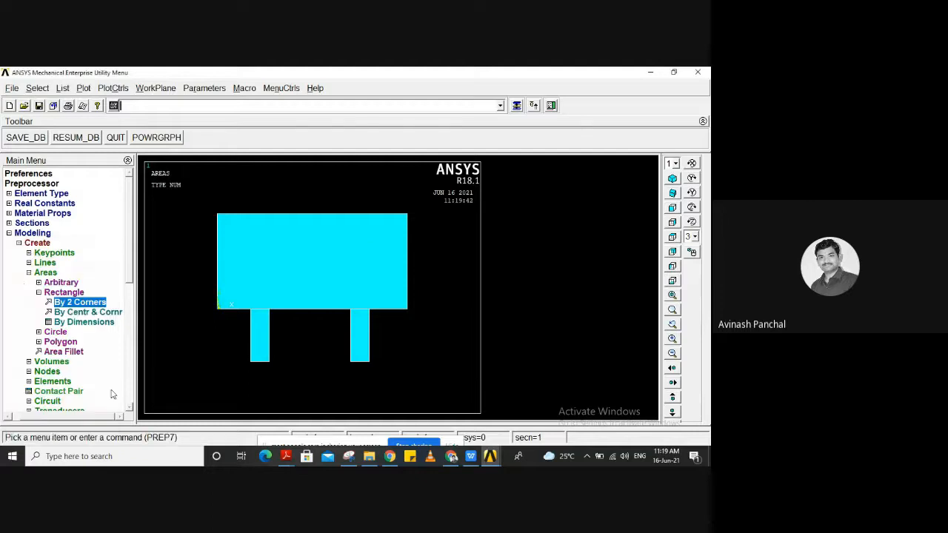
Create a solid circular area centred at WP X 1, WP Y 1 with radius 1.
{"action": "left_click", "coordinate": [58, 332]}
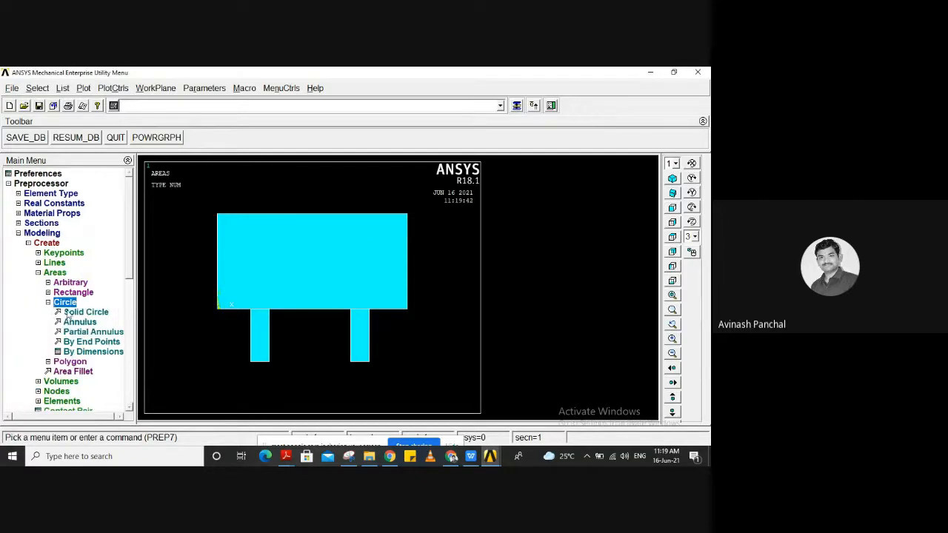
{"action": "left_click", "coordinate": [71, 312]}
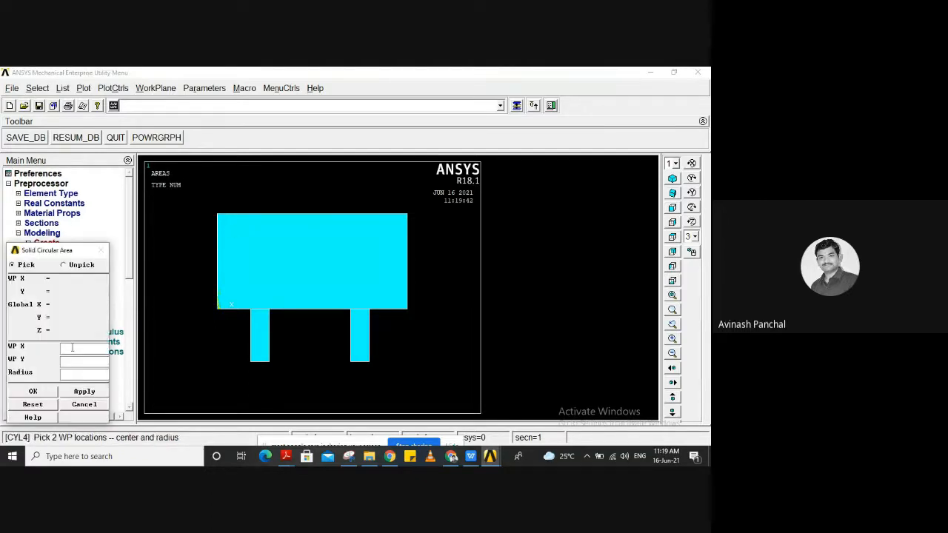
{"action": "left_click", "coordinate": [72, 347]}
{"action": "type", "text": "1"}
{"action": "left_click", "coordinate": [80, 363]}
{"action": "type", "text": "1"}
{"action": "left_click", "coordinate": [80, 374]}
{"action": "type", "text": "1"}
{"action": "left_click", "coordinate": [37, 391]}
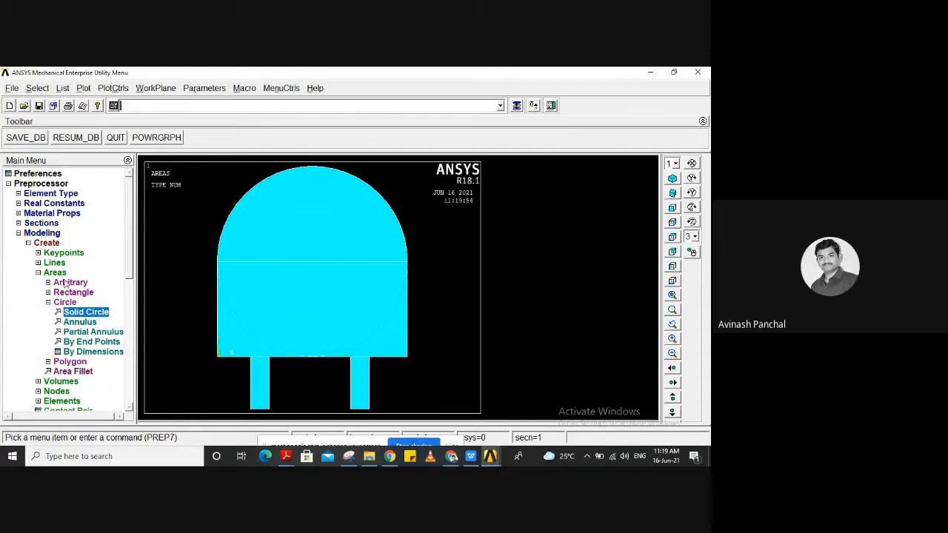
{"action": "left_click", "coordinate": [71, 292]}
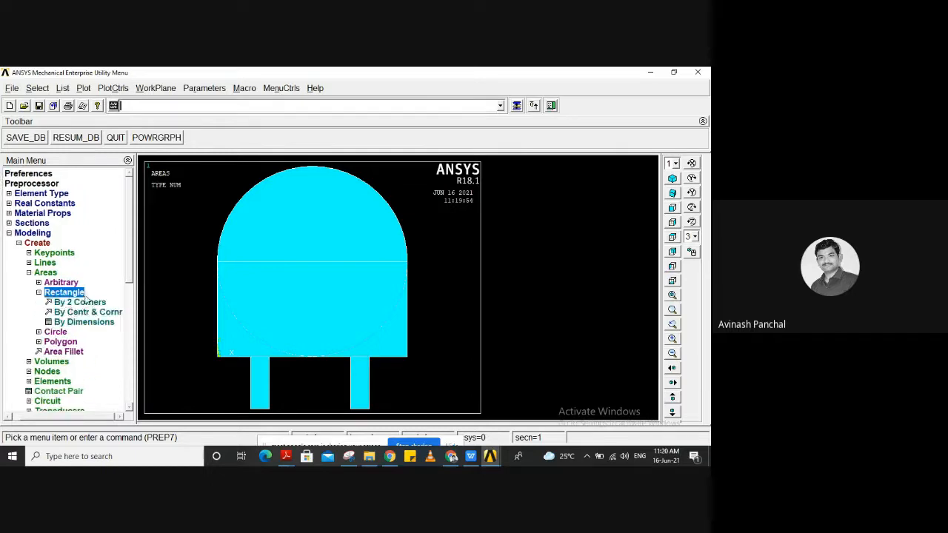
{"action": "left_click", "coordinate": [81, 303]}
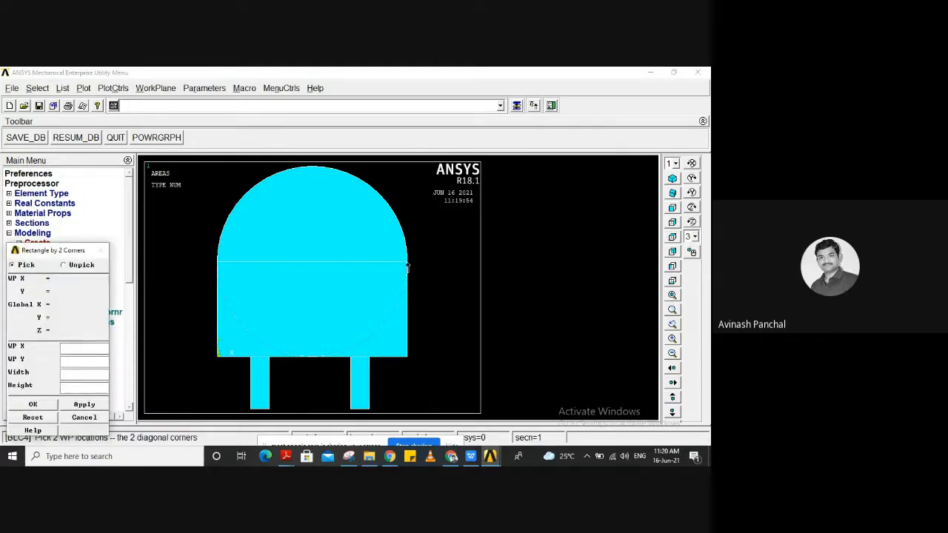
{"action": "left_click", "coordinate": [407, 260]}
{"action": "left_click", "coordinate": [85, 417]}
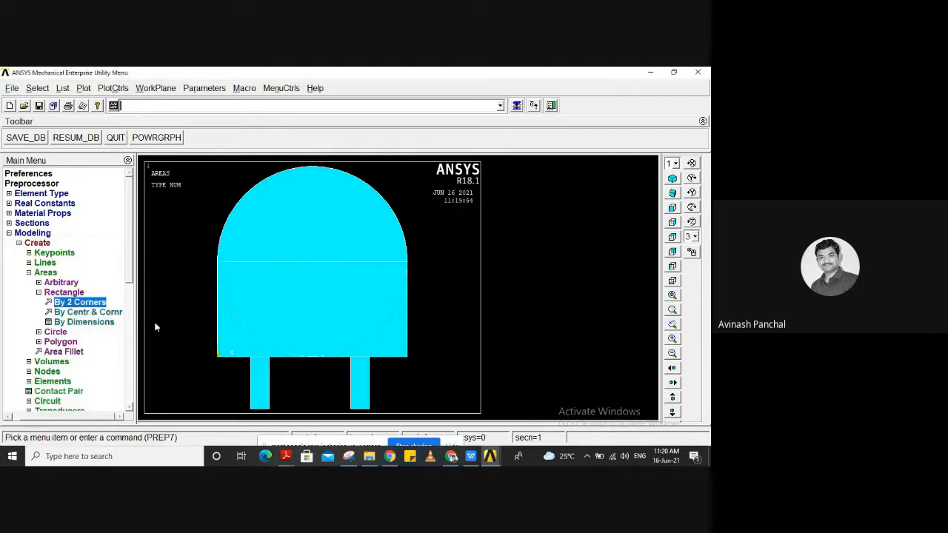
Create an arm rectangle about 0.15 wide and 0.6 tall, running outward and downward from the large rectangle's upper-right corner at X 2, Y 1.
{"action": "left_click", "coordinate": [81, 303]}
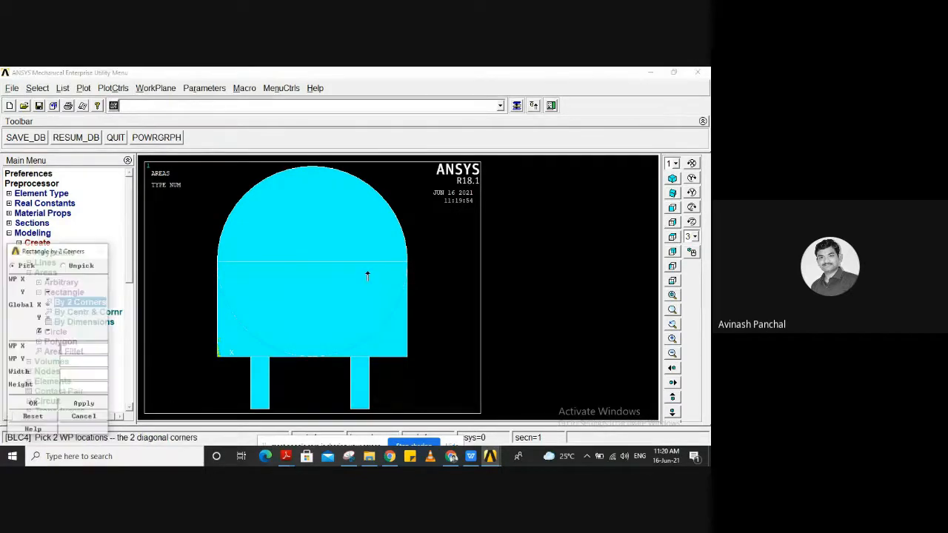
{"action": "left_click", "coordinate": [406, 263]}
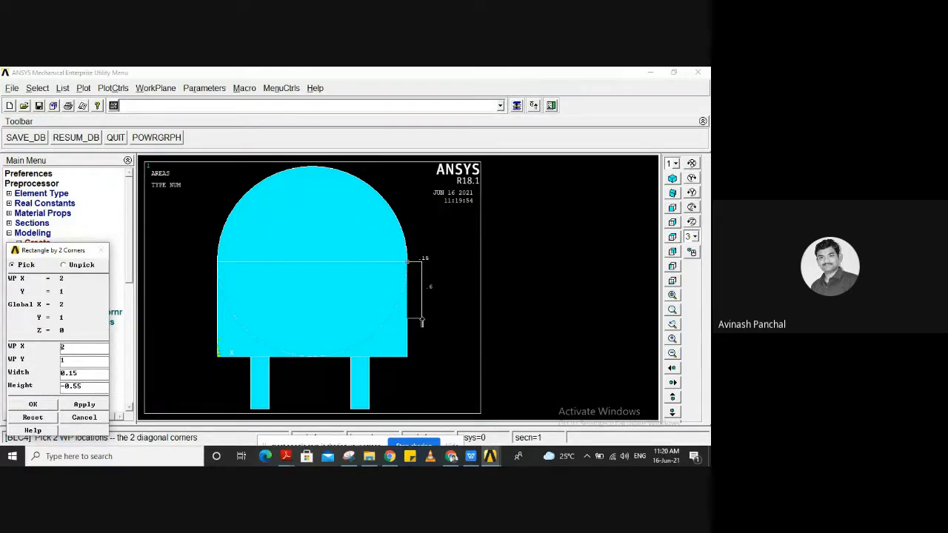
{"action": "left_click", "coordinate": [421, 321]}
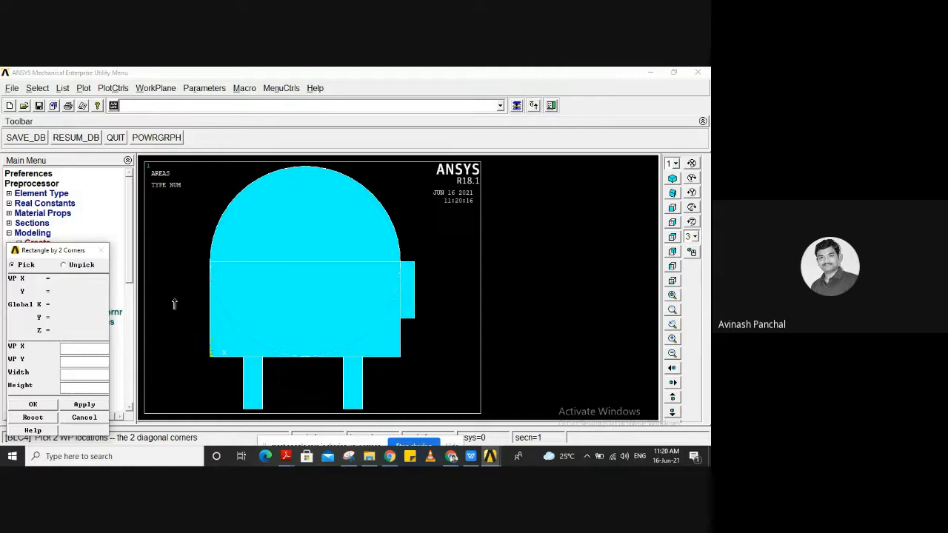
Create a matching arm rectangle extending outward and downward from the large rectangle's upper-left corner, the same size as the right arm.
{"action": "left_click", "coordinate": [210, 263]}
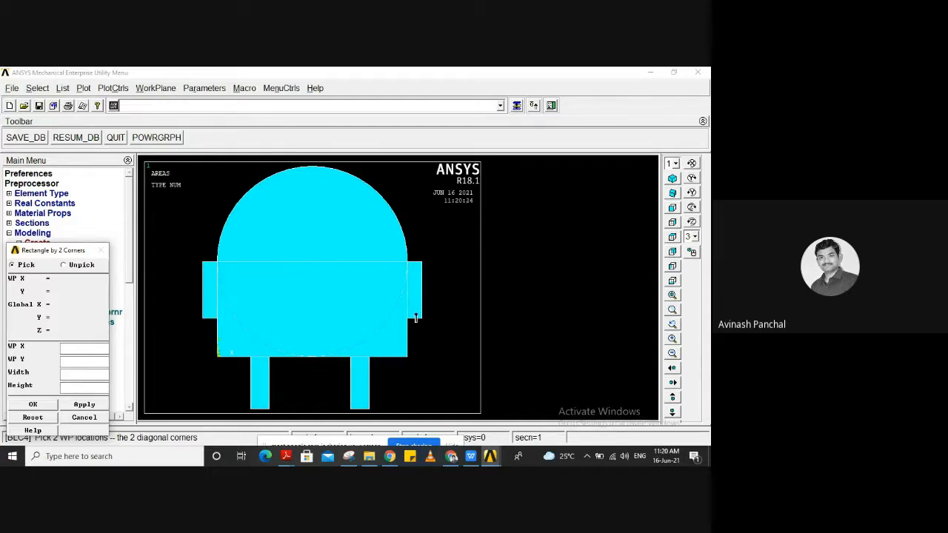
{"action": "scroll", "coordinate": [342, 313], "scroll_direction": "up", "scroll_amount": 1}
{"action": "scroll", "coordinate": [343, 313], "scroll_direction": "down", "scroll_amount": 3}
{"action": "scroll", "coordinate": [343, 309], "scroll_direction": "down", "scroll_amount": 1}
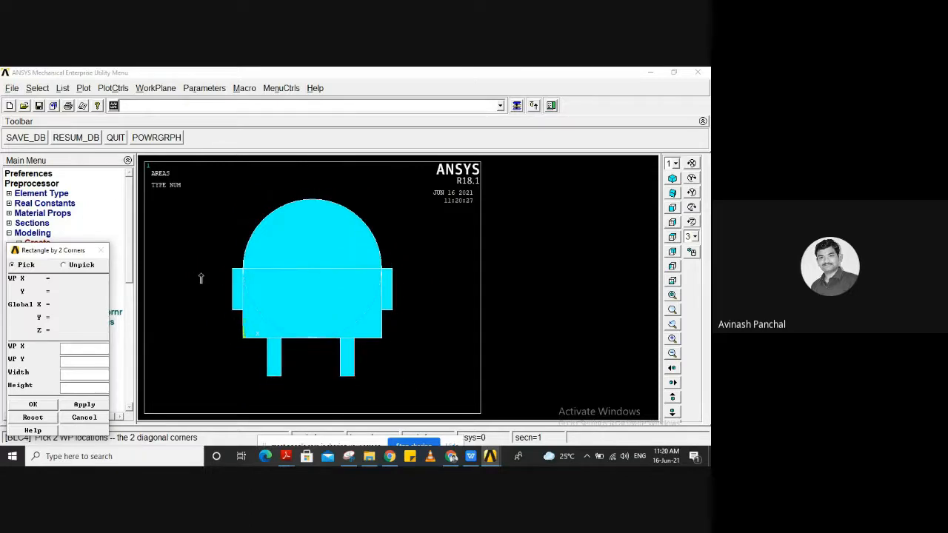
{"action": "left_click", "coordinate": [48, 407]}
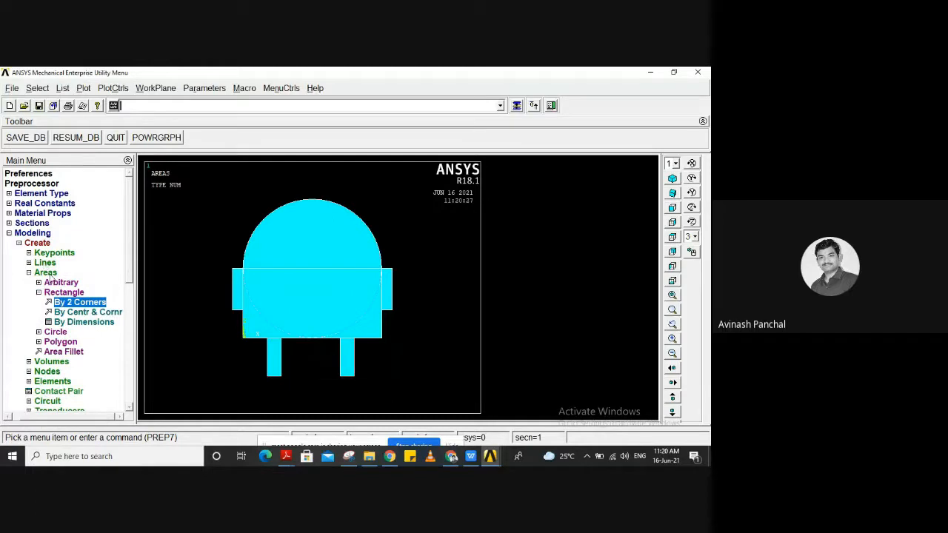
Combine the circle, large rectangle, two arms and two legs into a single area with Boolean Add.
{"action": "left_click", "coordinate": [41, 244]}
{"action": "left_click", "coordinate": [57, 256]}
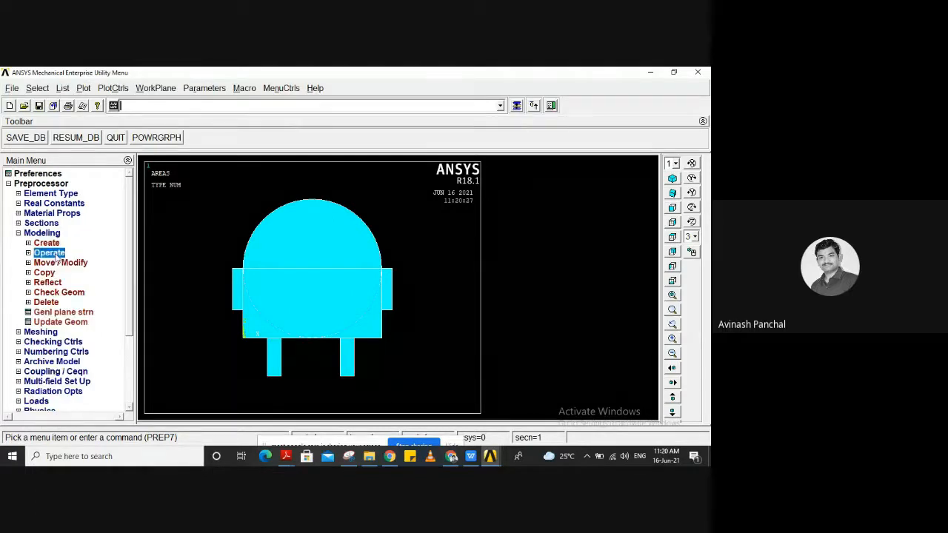
{"action": "left_click", "coordinate": [58, 303]}
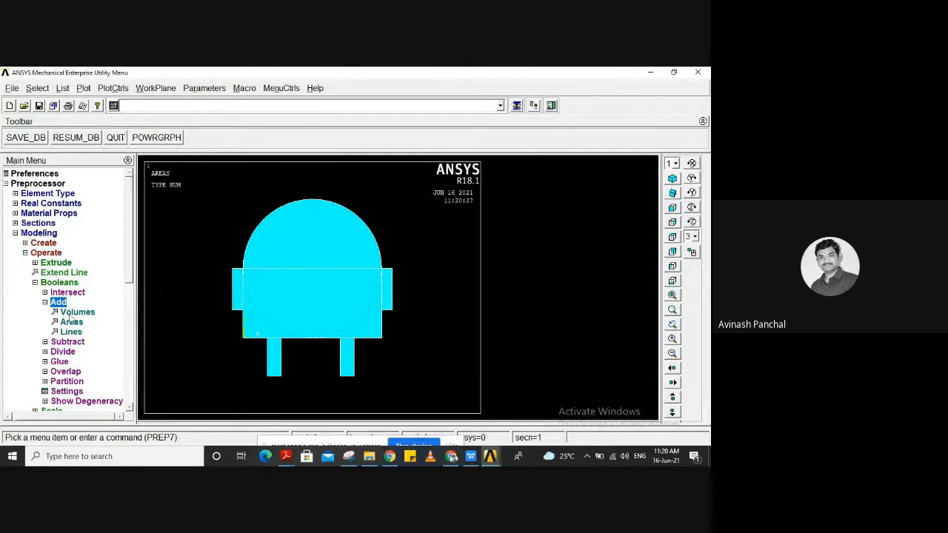
{"action": "left_click", "coordinate": [71, 322]}
{"action": "left_click", "coordinate": [314, 241]}
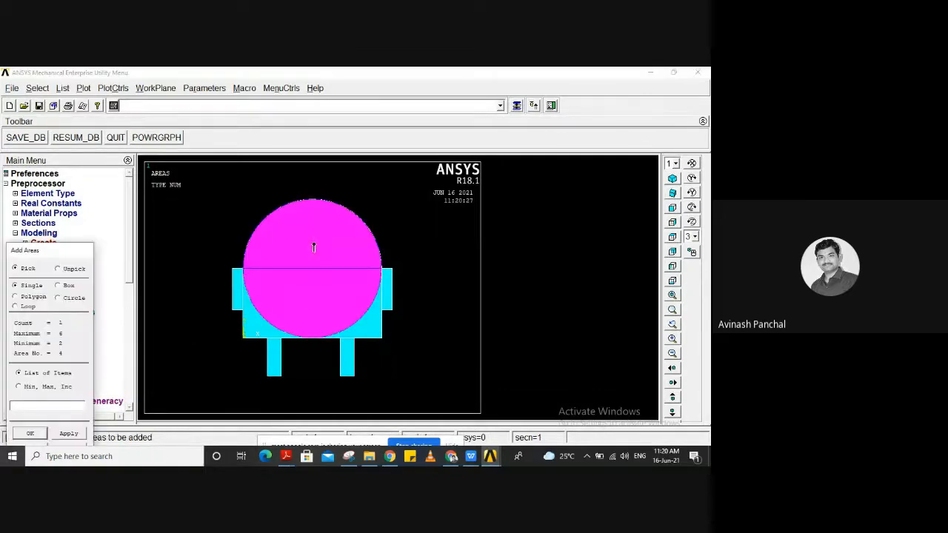
{"action": "left_click", "coordinate": [237, 301]}
{"action": "left_click", "coordinate": [269, 343]}
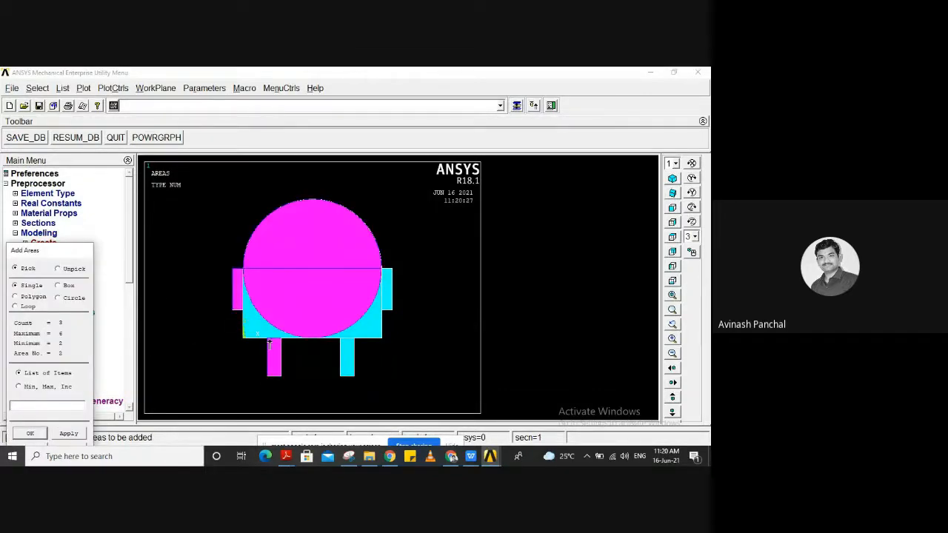
{"action": "left_click", "coordinate": [348, 369]}
{"action": "left_click", "coordinate": [388, 291]}
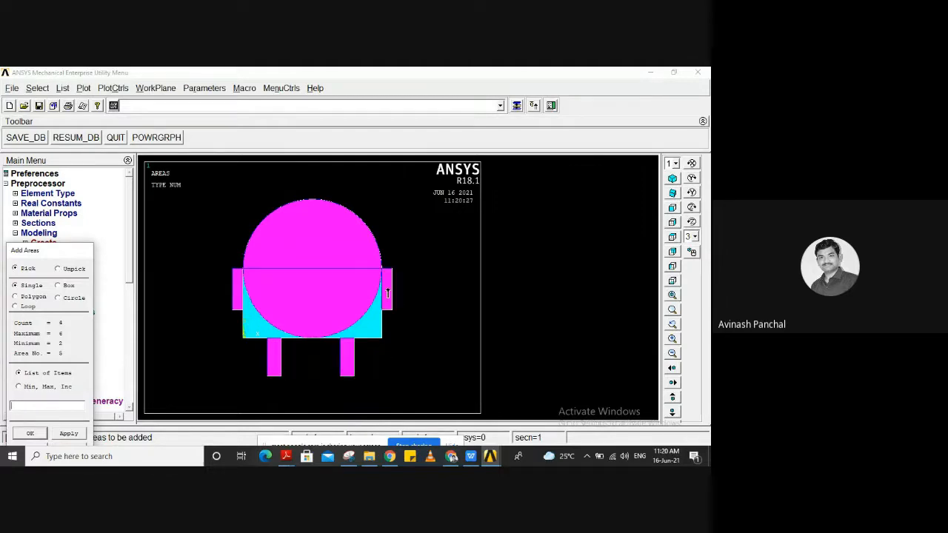
{"action": "left_click", "coordinate": [363, 331]}
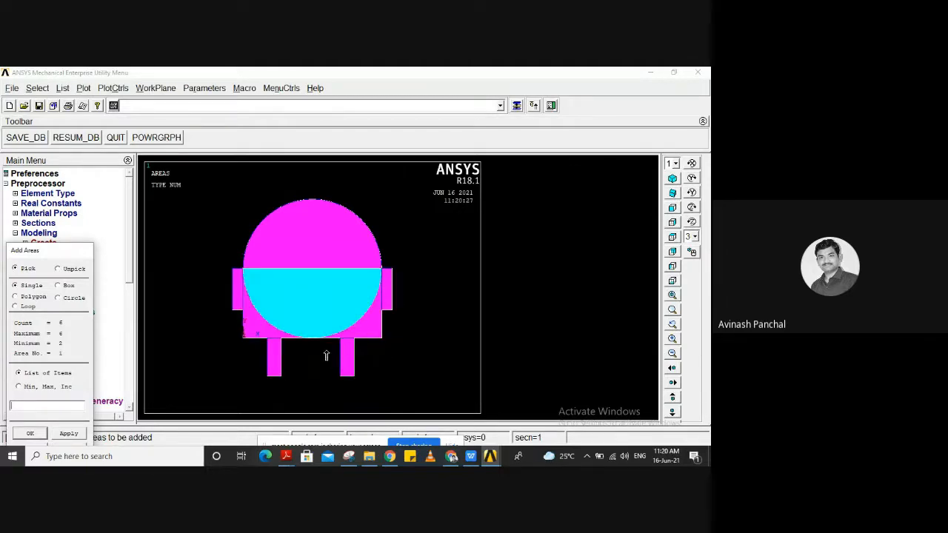
{"action": "left_click", "coordinate": [29, 433]}
{"action": "scroll", "coordinate": [323, 304], "scroll_direction": "down", "scroll_amount": 1}
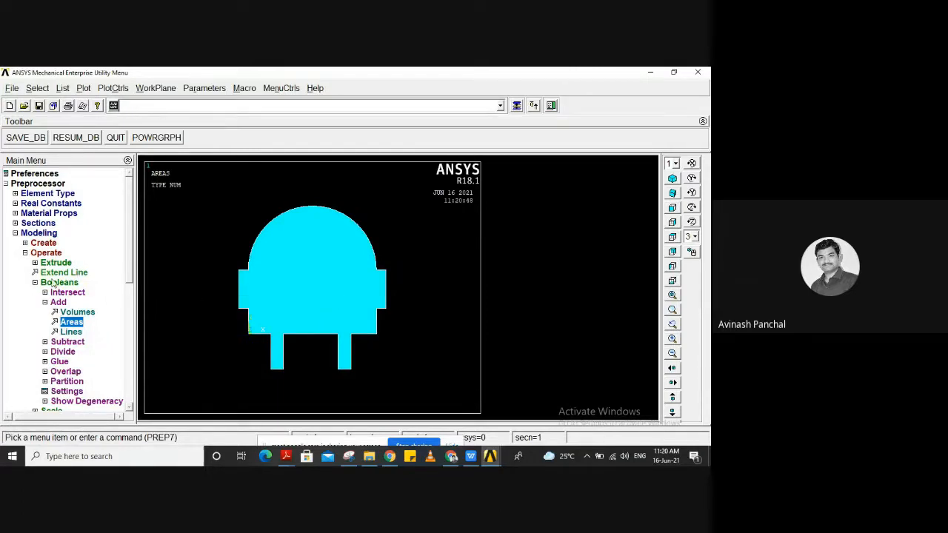
Create two small solid circles of equal size as eyes, side by side in the upper dome of the combined area.
{"action": "left_click", "coordinate": [45, 254]}
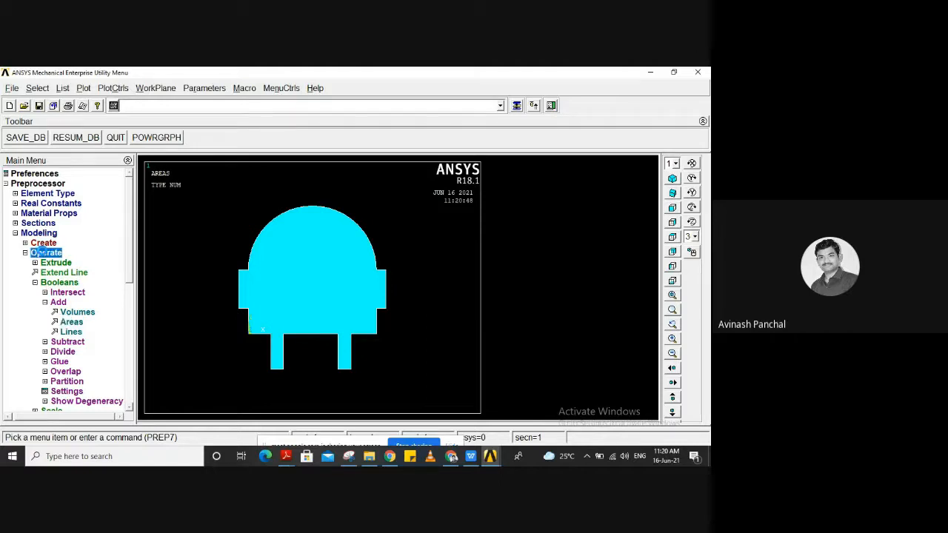
{"action": "left_click", "coordinate": [46, 243]}
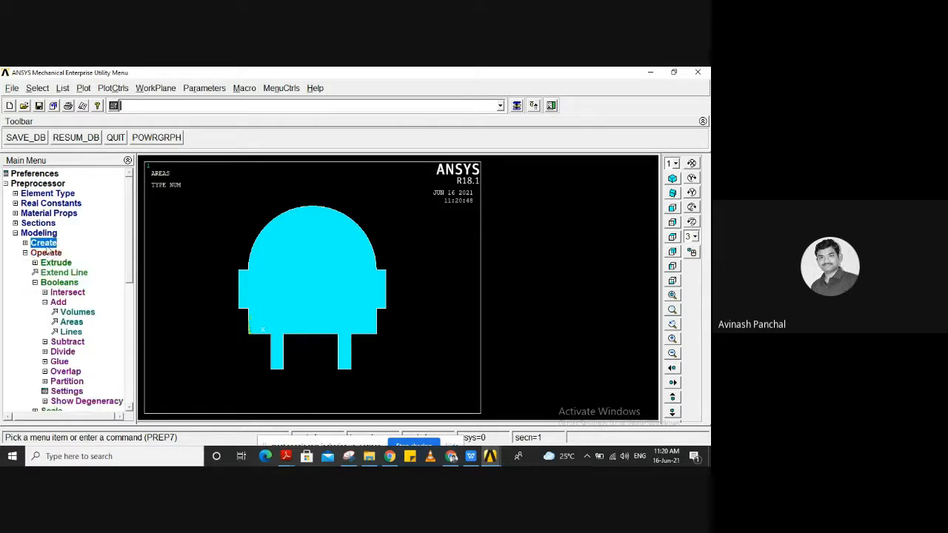
{"action": "left_click", "coordinate": [55, 333]}
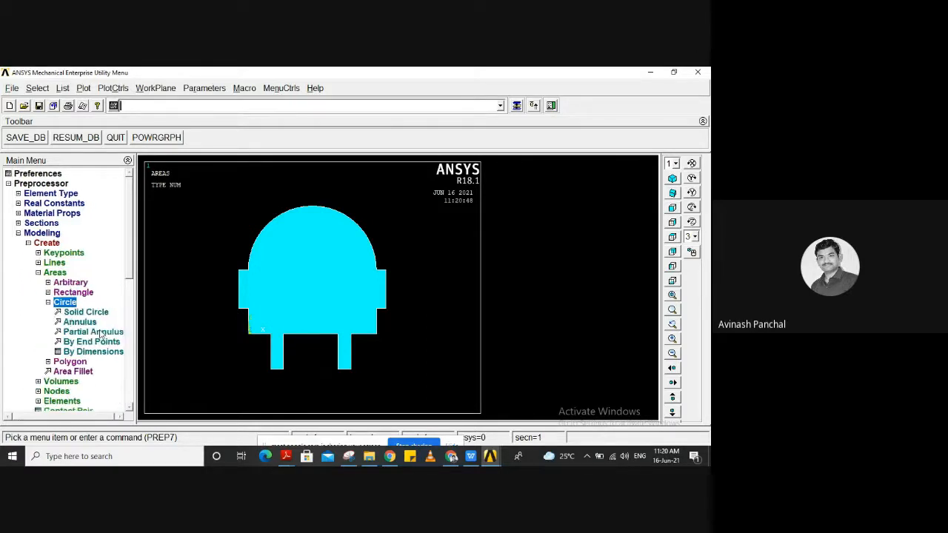
{"action": "left_click", "coordinate": [82, 312]}
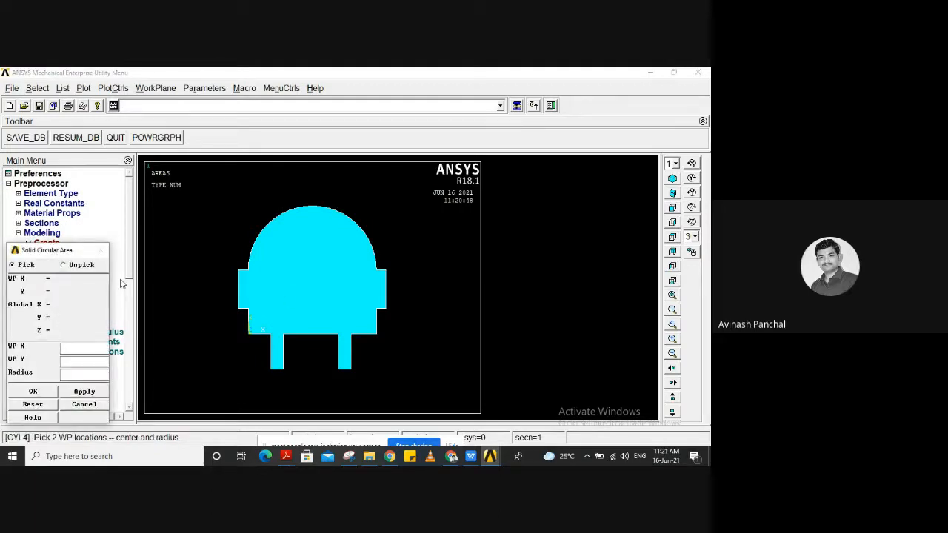
{"action": "left_click_drag", "start_coordinate": [88, 256], "coordinate": [178, 189]}
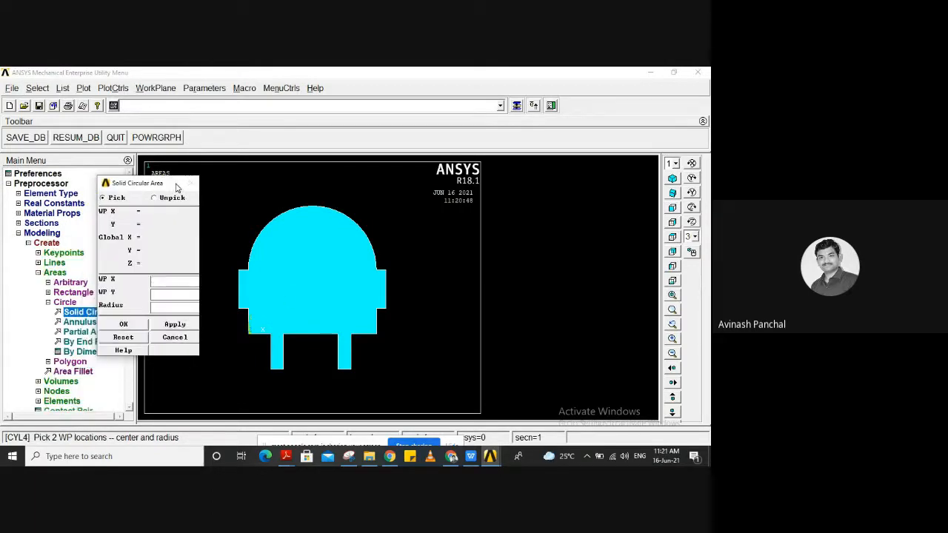
{"action": "left_click", "coordinate": [280, 242]}
{"action": "left_click", "coordinate": [283, 250]}
{"action": "left_click", "coordinate": [335, 241]}
{"action": "left_click", "coordinate": [334, 244]}
{"action": "left_click", "coordinate": [333, 245]}
{"action": "left_click", "coordinate": [124, 324]}
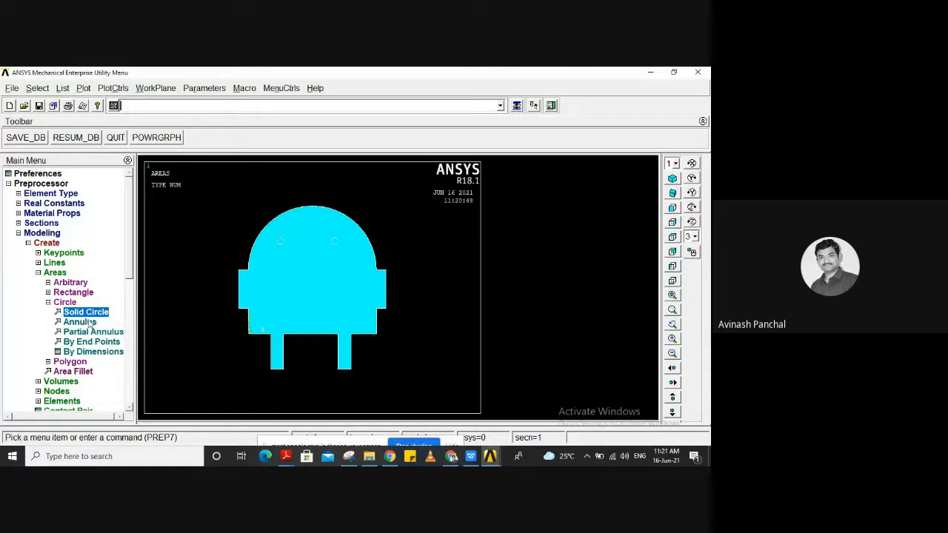
Subtract the two small eye circles from the combined body area with Boolean Subtract.
{"action": "left_click", "coordinate": [45, 243]}
{"action": "left_click", "coordinate": [45, 252]}
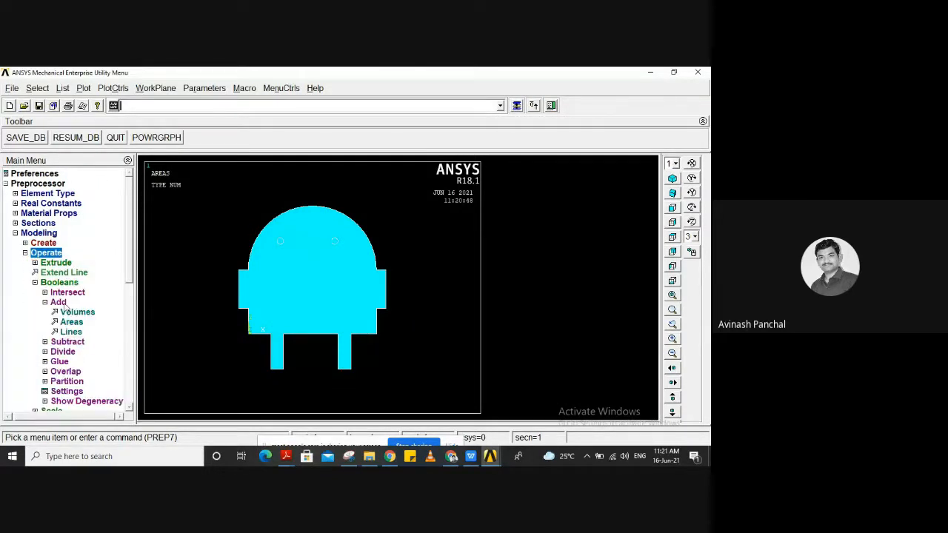
{"action": "left_click", "coordinate": [67, 343]}
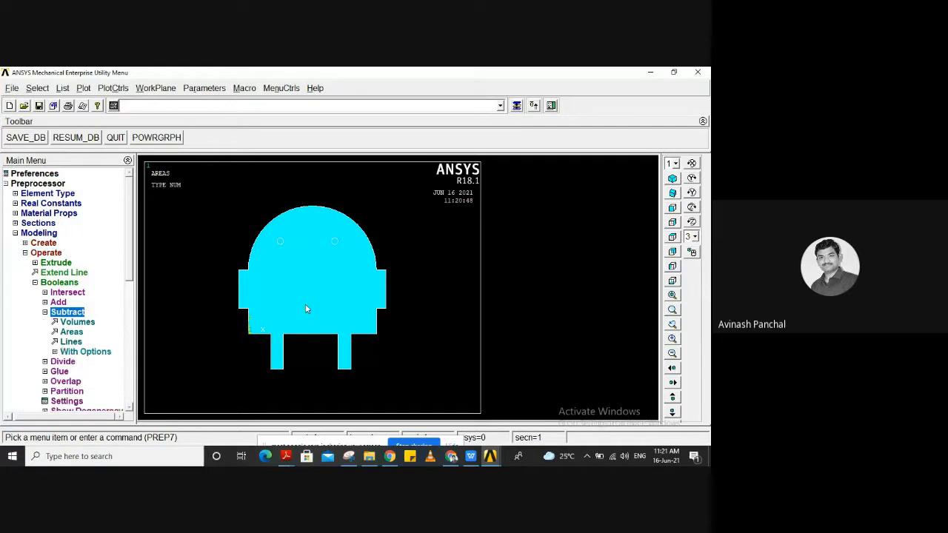
{"action": "left_click", "coordinate": [71, 332]}
{"action": "left_click", "coordinate": [261, 312]}
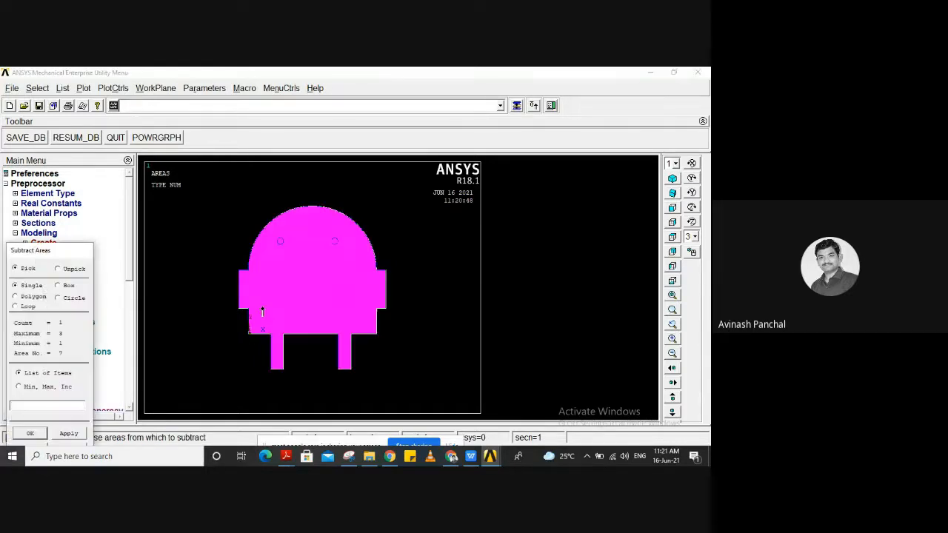
{"action": "left_click", "coordinate": [30, 434]}
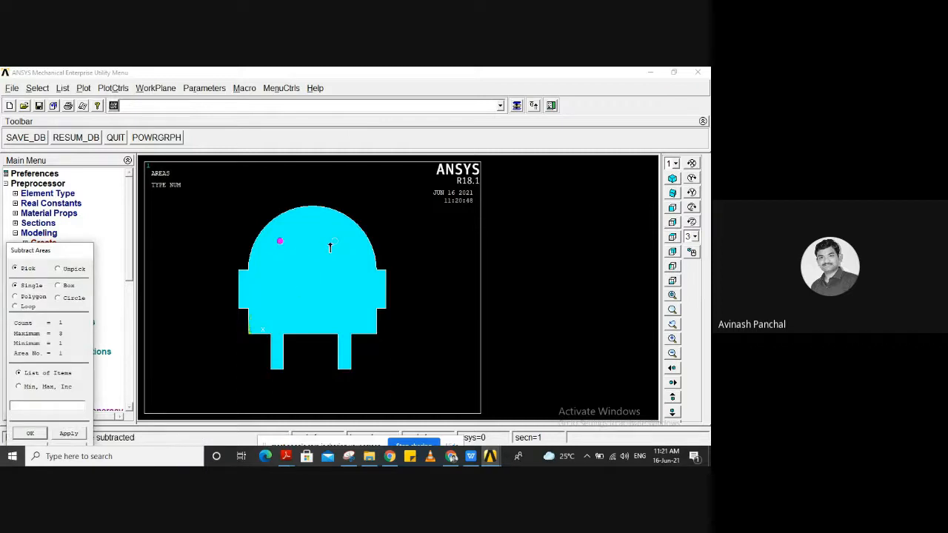
{"action": "left_click", "coordinate": [41, 434]}
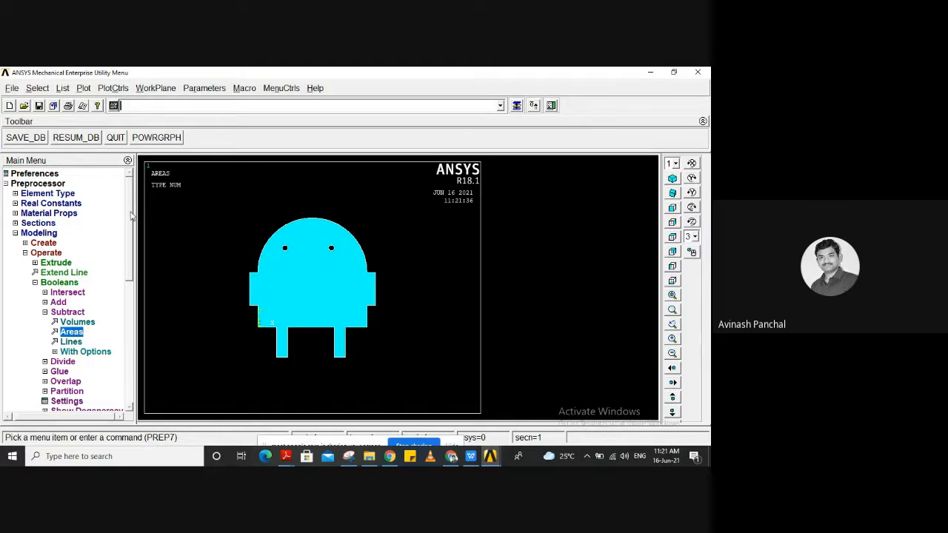
{"action": "scroll", "coordinate": [81, 296], "scroll_direction": "down", "scroll_amount": 3}
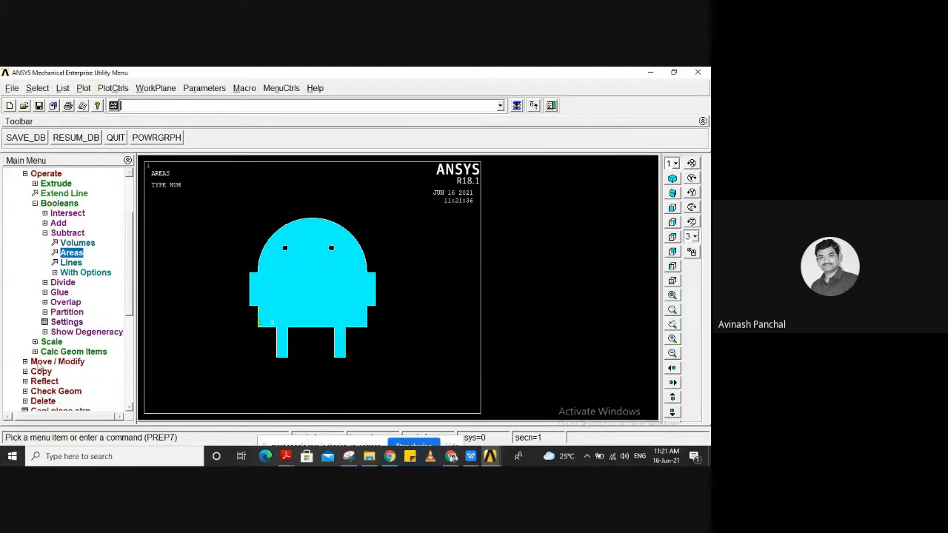
Set the element edge length to 0.05 on all areas for meshing.
{"action": "scroll", "coordinate": [111, 245], "scroll_direction": "up", "scroll_amount": 2}
{"action": "left_click", "coordinate": [49, 214]}
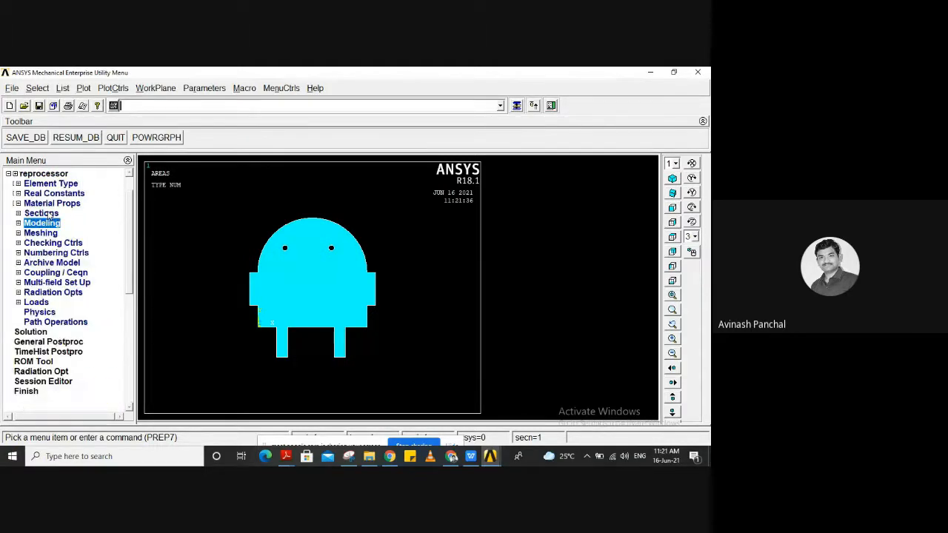
{"action": "left_click", "coordinate": [41, 233]}
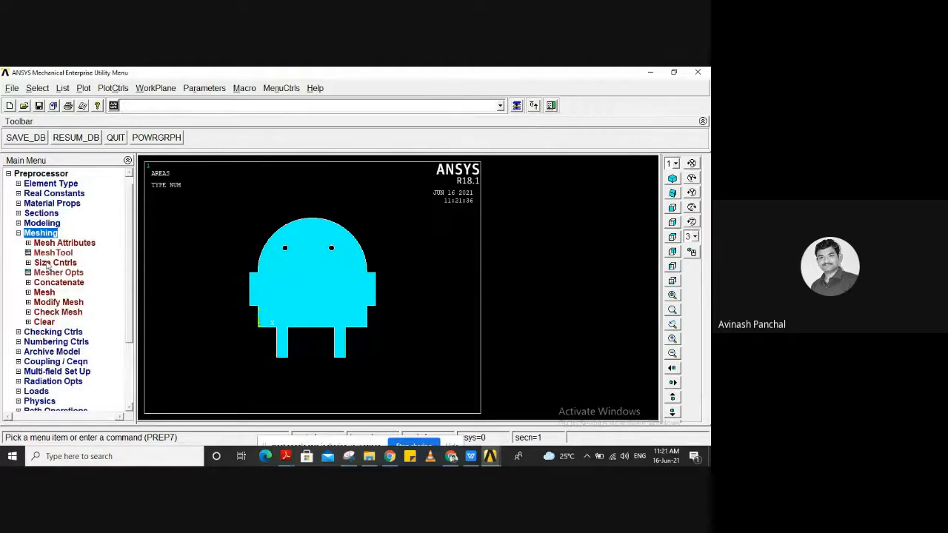
{"action": "left_click", "coordinate": [49, 264]}
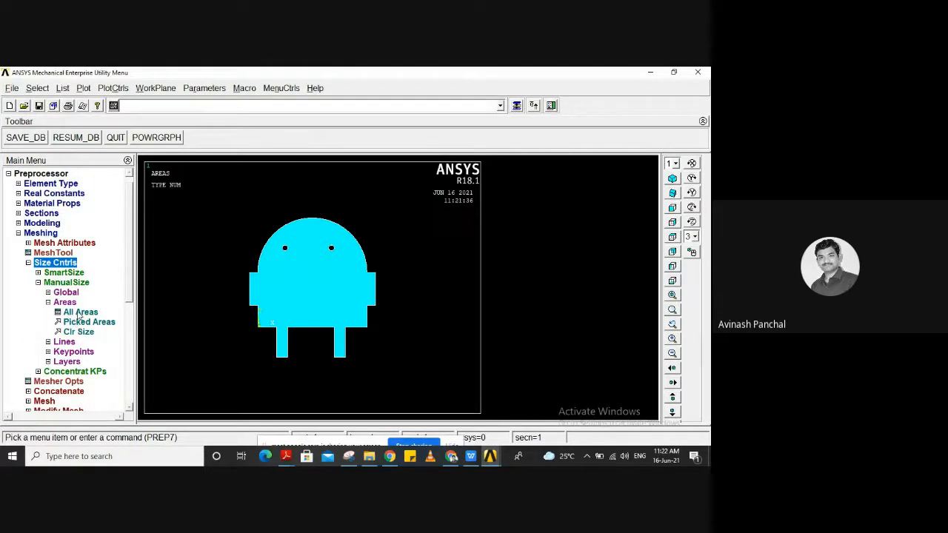
{"action": "left_click", "coordinate": [80, 313]}
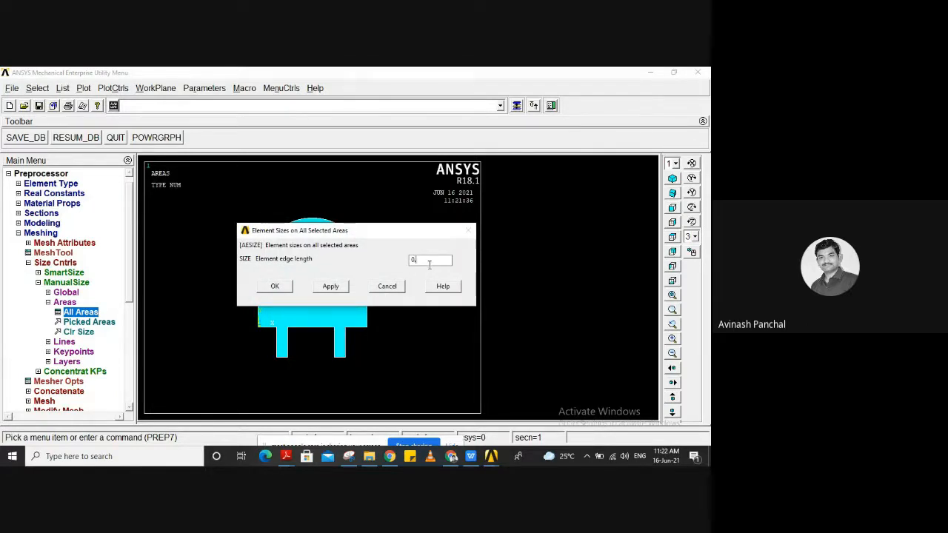
{"action": "type", "text": "0.1"}
{"action": "key", "text": "BackSpace"}
{"action": "type", "text": "05"}
{"action": "left_click", "coordinate": [265, 287]}
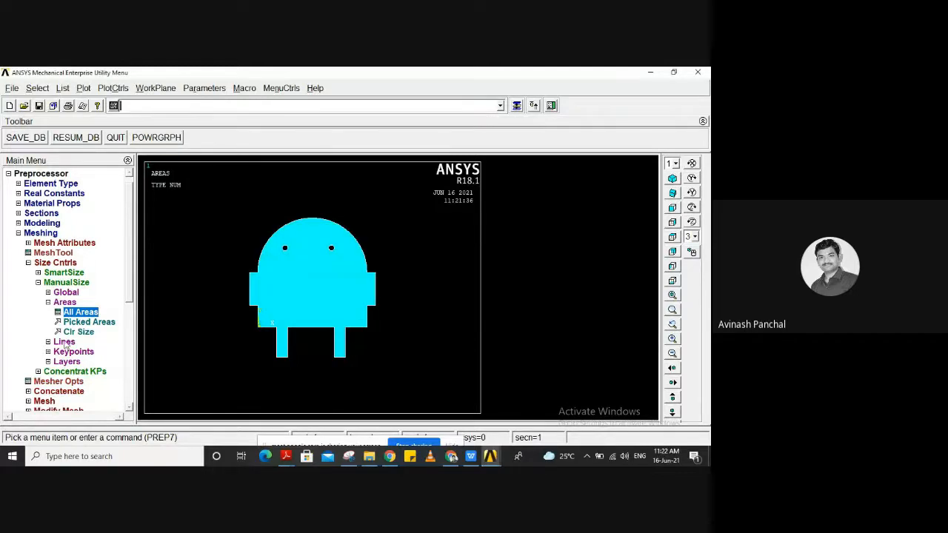
Free-mesh the combined robot-shaped area.
{"action": "left_click", "coordinate": [56, 263]}
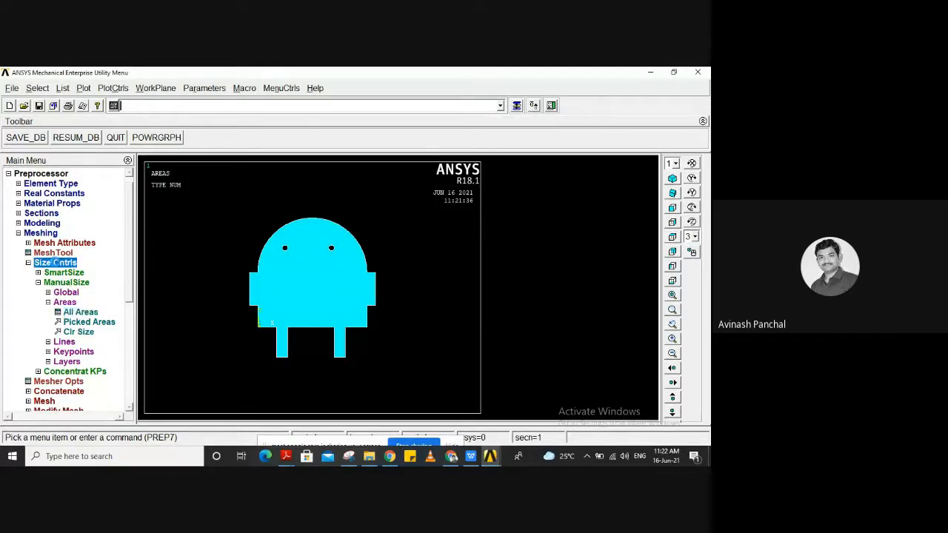
{"action": "left_click", "coordinate": [44, 293]}
{"action": "left_click", "coordinate": [63, 342]}
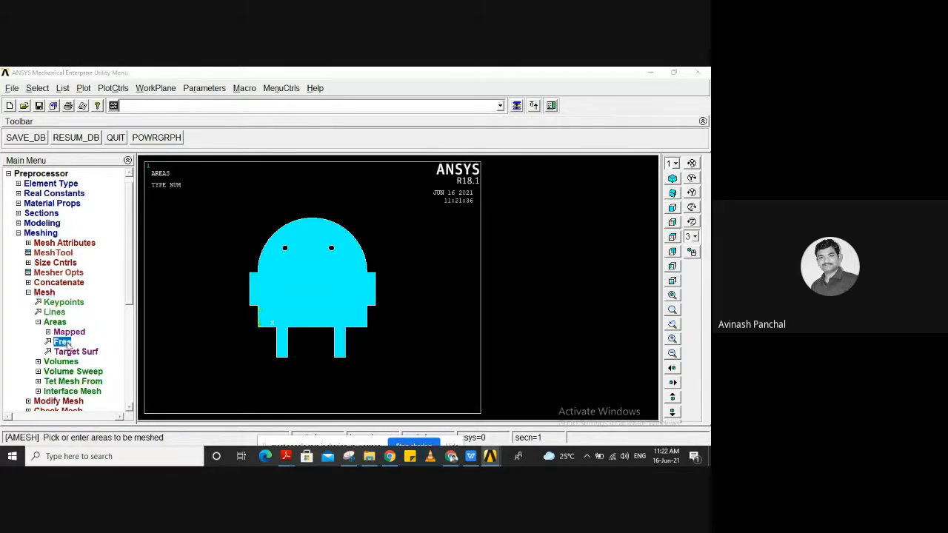
{"action": "left_click", "coordinate": [319, 286]}
{"action": "left_click", "coordinate": [31, 434]}
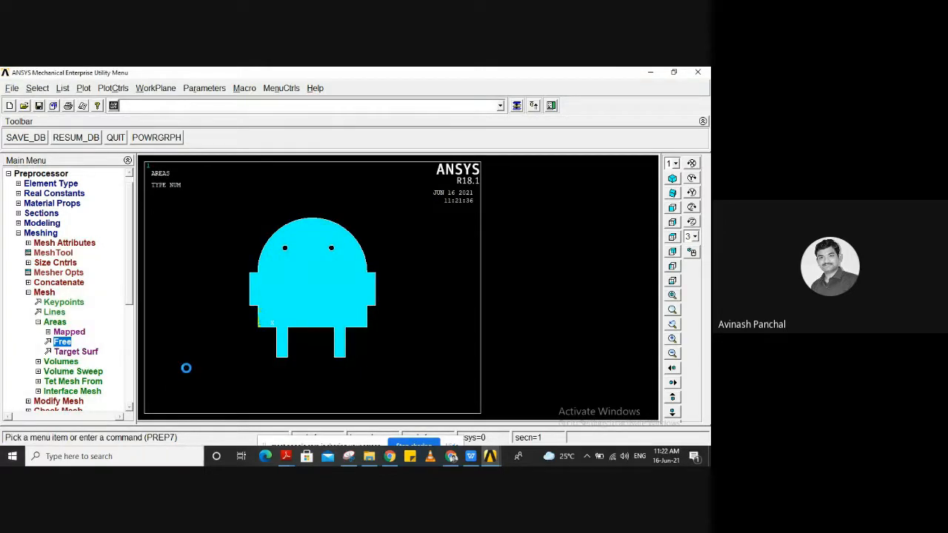
{"action": "left_click", "coordinate": [345, 157]}
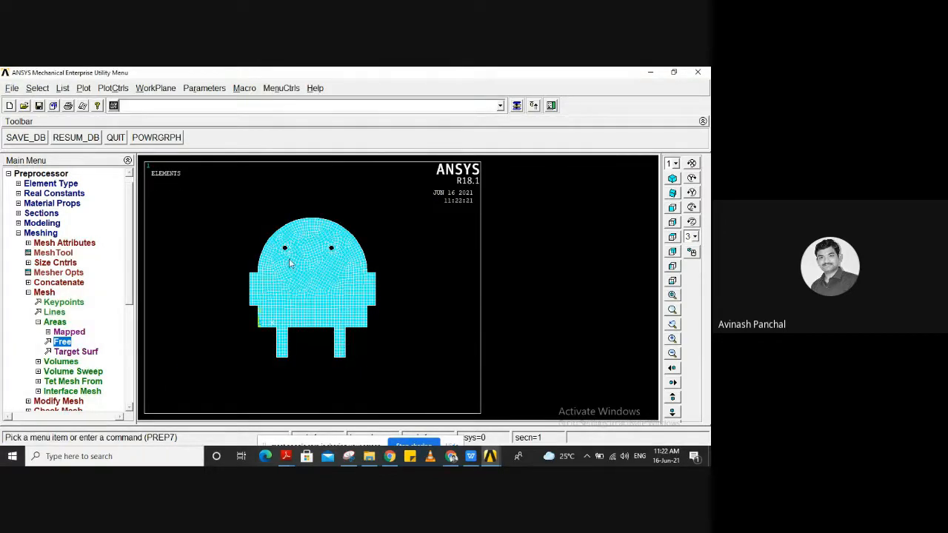
{"action": "scroll", "coordinate": [290, 263], "scroll_direction": "up", "scroll_amount": 5}
{"action": "scroll", "coordinate": [311, 239], "scroll_direction": "down", "scroll_amount": 5}
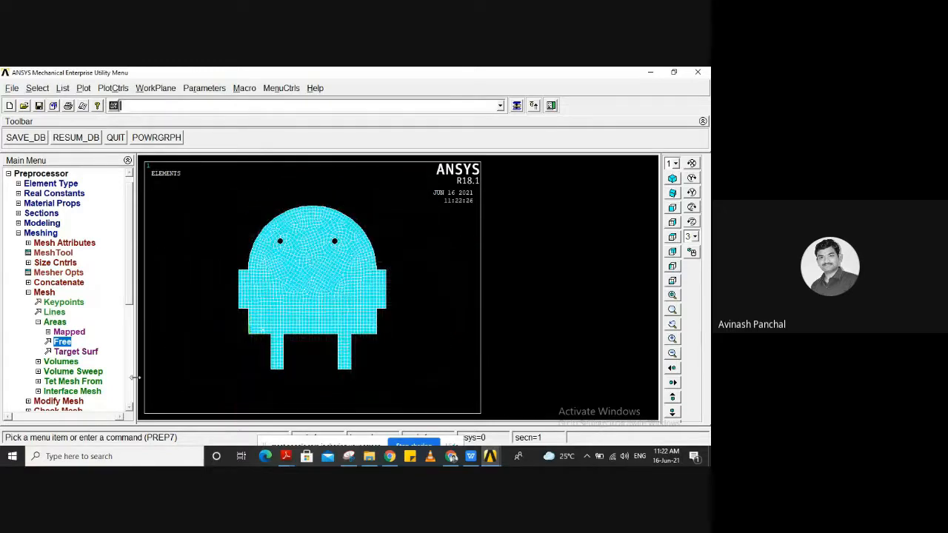
Apply a constant TEMP load of 100 to the nodes along the outer vertical edges of both arms.
{"action": "left_click", "coordinate": [45, 293]}
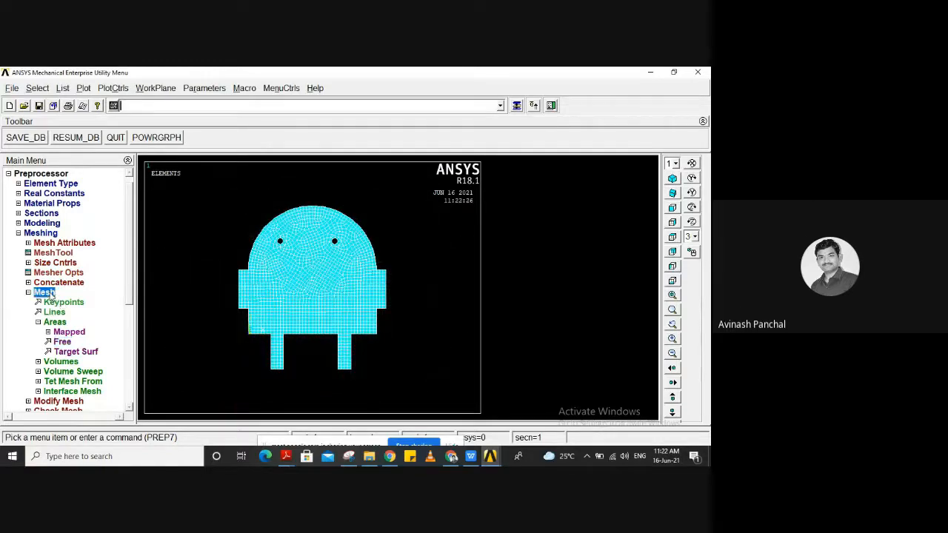
{"action": "left_click", "coordinate": [41, 234]}
{"action": "left_click", "coordinate": [43, 302]}
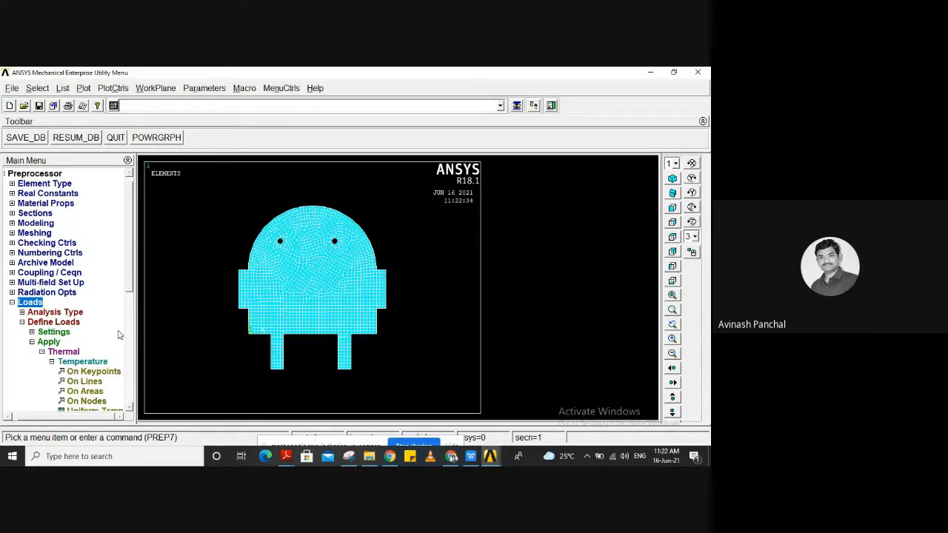
{"action": "left_click_drag", "start_coordinate": [131, 268], "coordinate": [131, 315]}
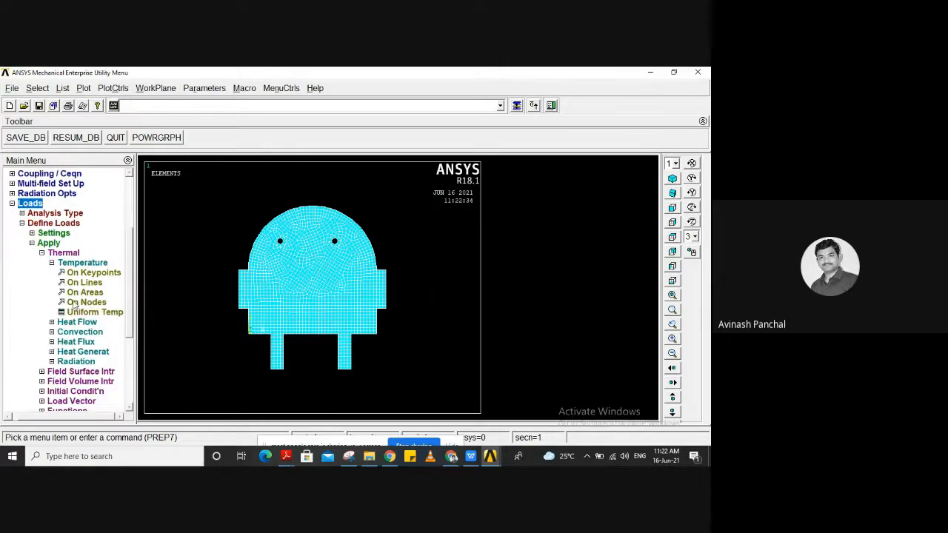
{"action": "left_click", "coordinate": [77, 302]}
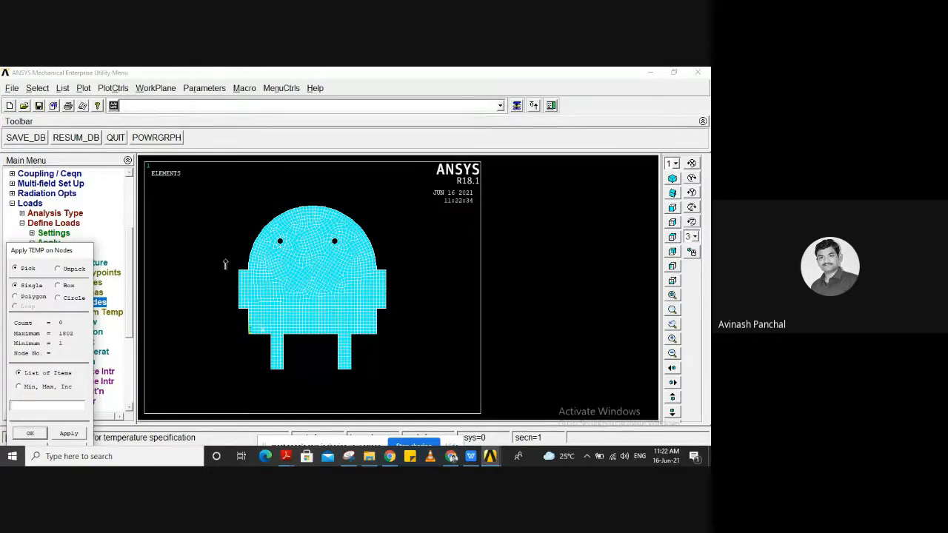
{"action": "left_click", "coordinate": [58, 285]}
{"action": "left_click_drag", "start_coordinate": [235, 275], "coordinate": [241, 330]}
{"action": "left_click_drag", "start_coordinate": [387, 261], "coordinate": [384, 327]}
{"action": "left_click", "coordinate": [31, 434]}
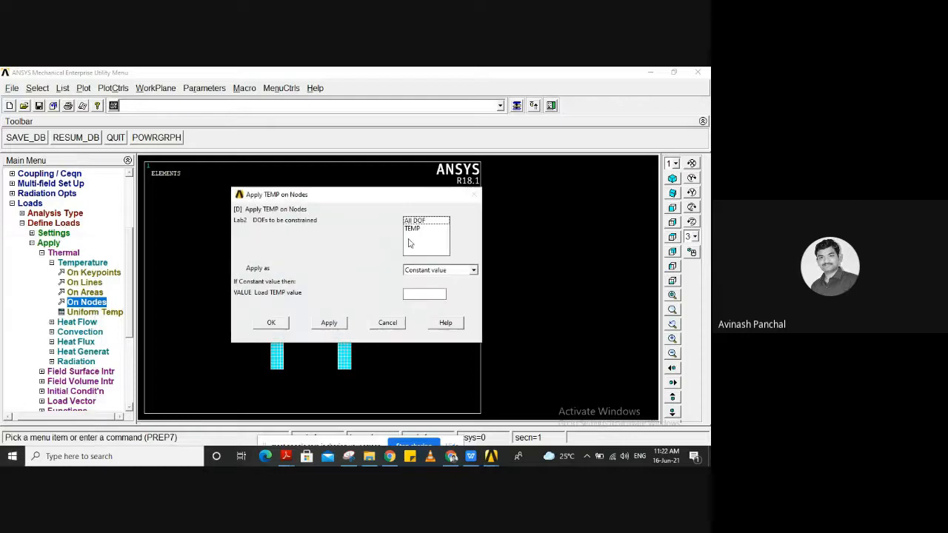
{"action": "left_click", "coordinate": [418, 229]}
{"action": "left_click", "coordinate": [433, 296]}
{"action": "left_click", "coordinate": [281, 324]}
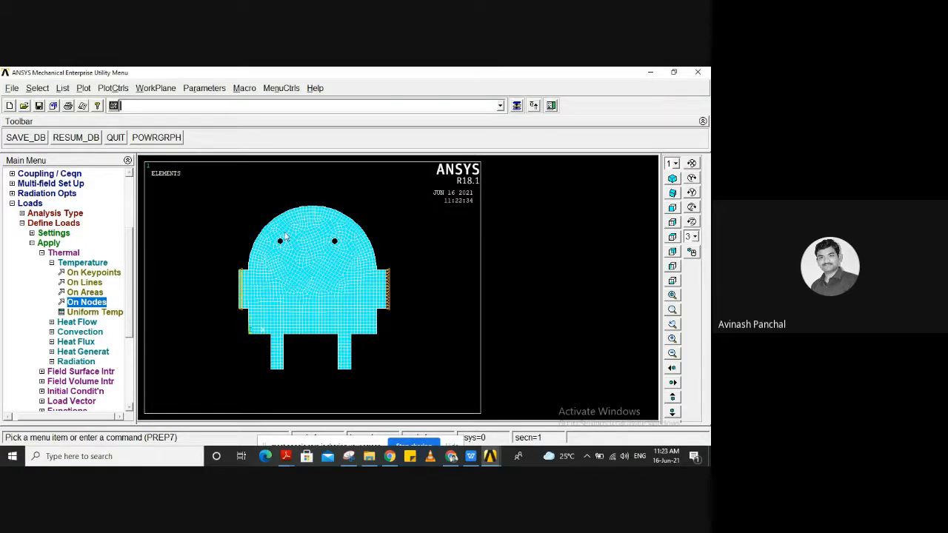
Apply a constant TEMP load of 500 to the nodes around both circular eye holes.
{"action": "scroll", "coordinate": [285, 237], "scroll_direction": "up", "scroll_amount": 6}
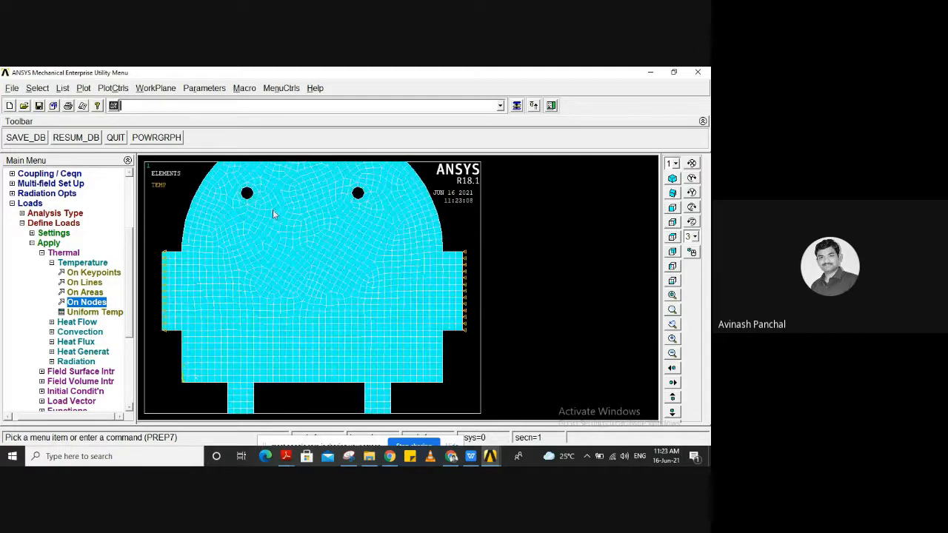
{"action": "scroll", "coordinate": [272, 210], "scroll_direction": "up", "scroll_amount": 3}
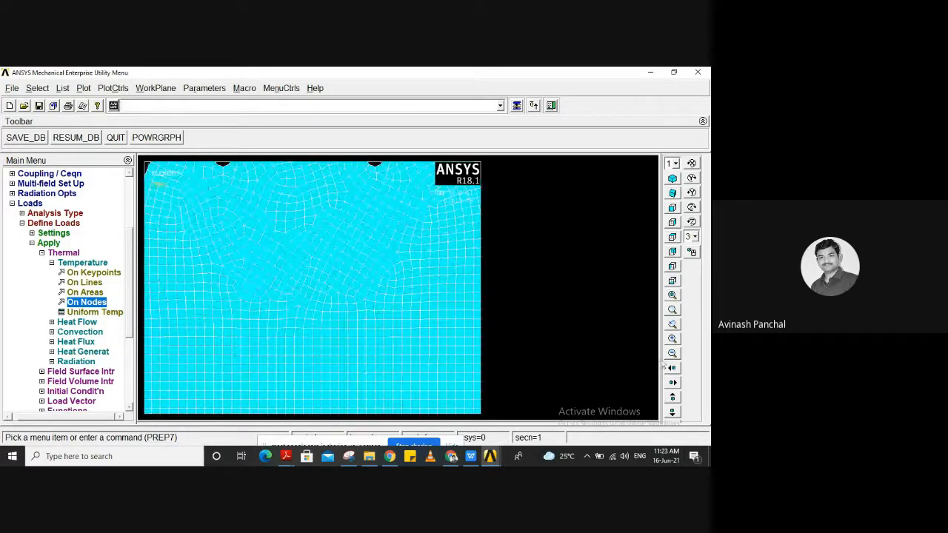
{"action": "left_click", "coordinate": [673, 397]}
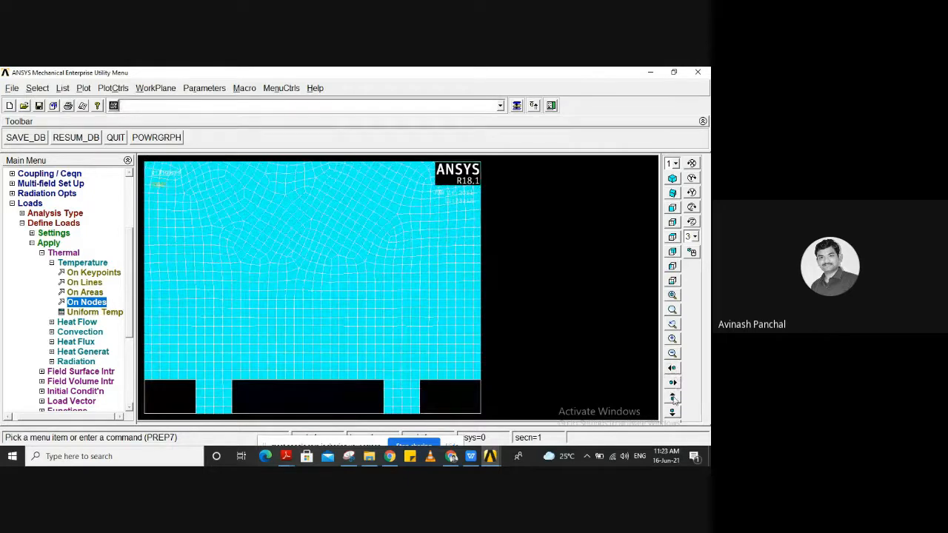
{"action": "left_click", "coordinate": [673, 412]}
{"action": "left_click", "coordinate": [672, 412]}
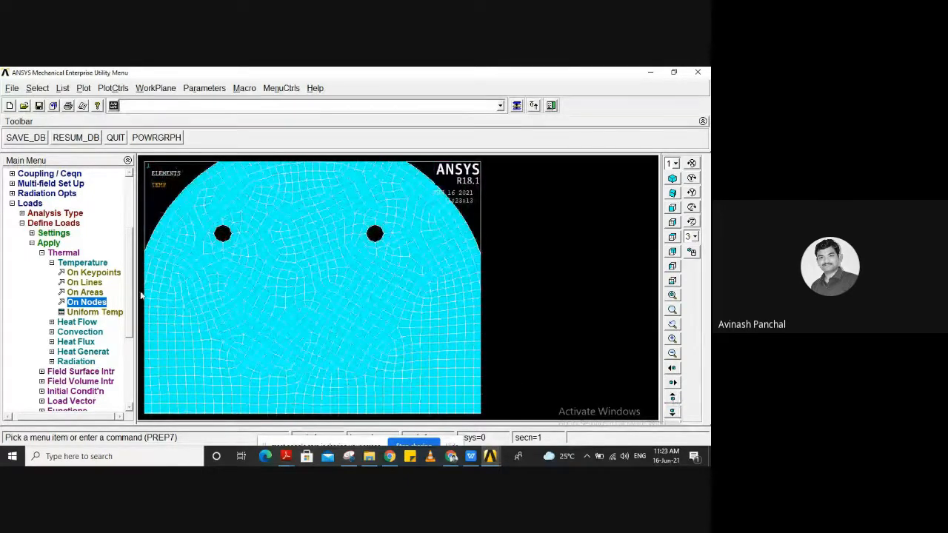
{"action": "left_click", "coordinate": [80, 304]}
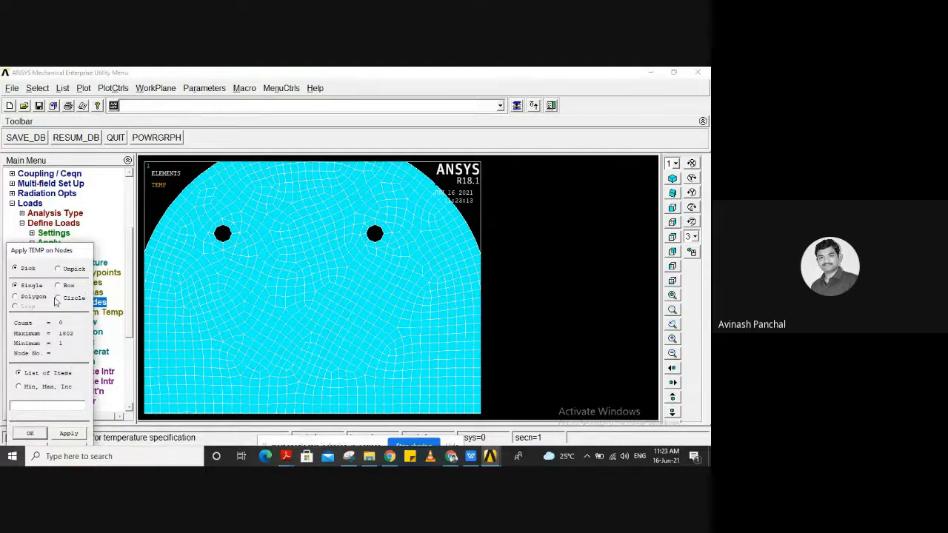
{"action": "left_click", "coordinate": [58, 298]}
{"action": "left_click_drag", "start_coordinate": [374, 235], "coordinate": [376, 244]}
{"action": "left_click_drag", "start_coordinate": [70, 250], "coordinate": [118, 210]}
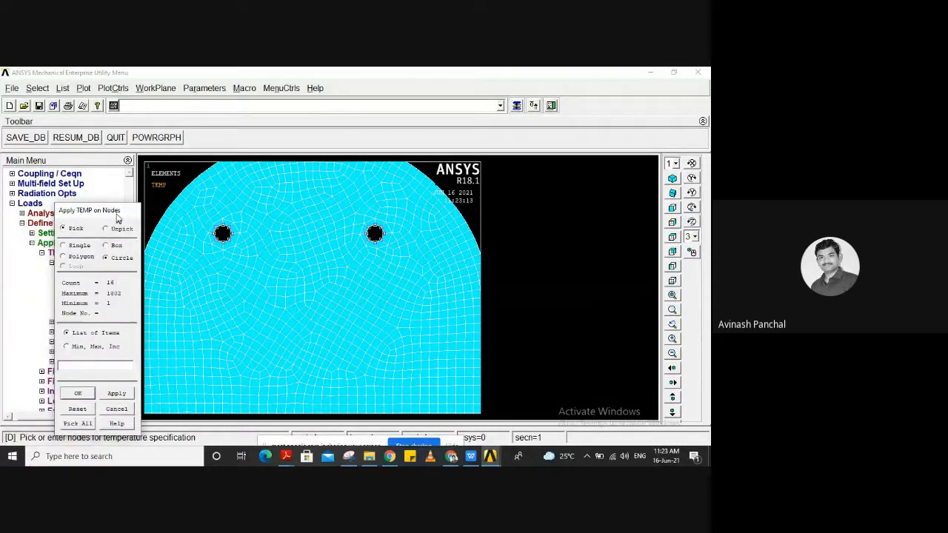
{"action": "left_click", "coordinate": [79, 393]}
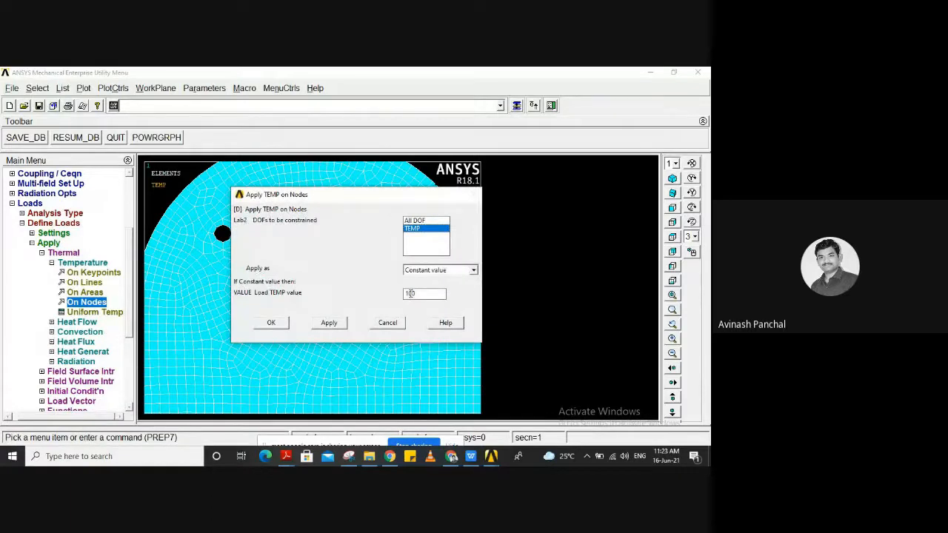
{"action": "left_click_drag", "start_coordinate": [410, 294], "coordinate": [401, 297]}
{"action": "type", "text": "5"}
{"action": "left_click", "coordinate": [280, 324]}
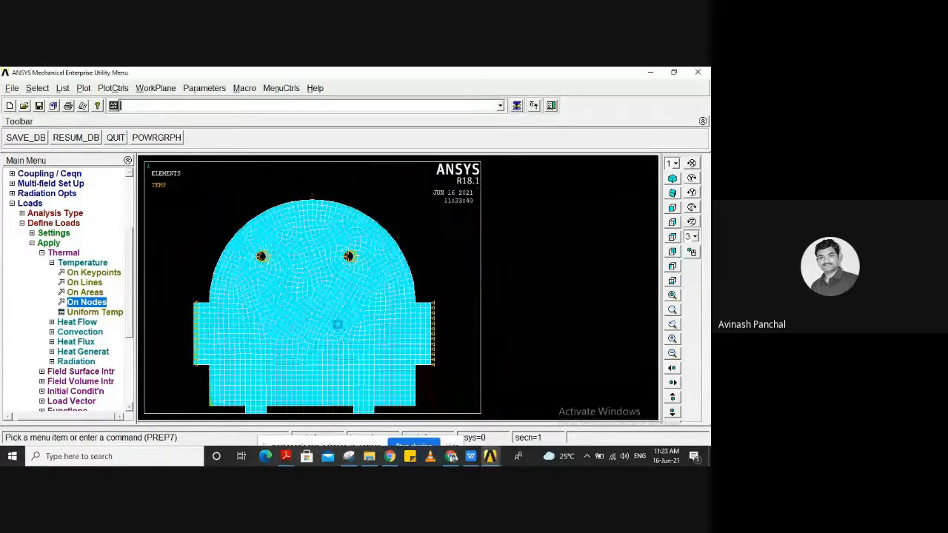
{"action": "scroll", "coordinate": [323, 375], "scroll_direction": "down", "scroll_amount": 3}
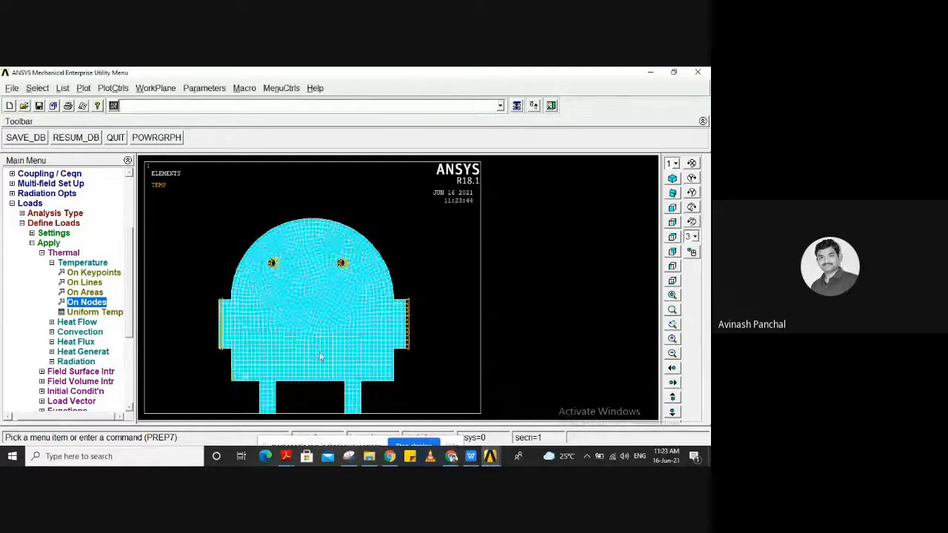
{"action": "left_click", "coordinate": [88, 293]}
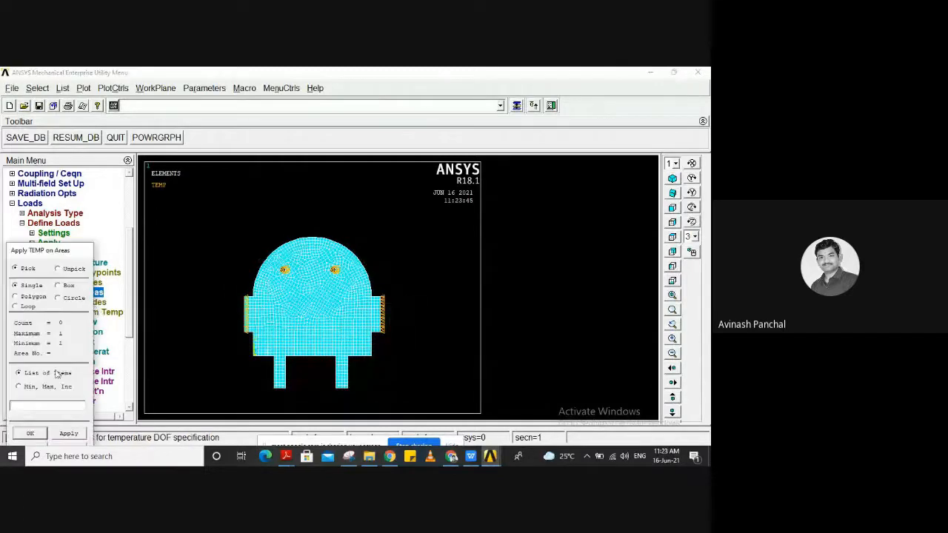
{"action": "left_click_drag", "start_coordinate": [65, 250], "coordinate": [125, 169]}
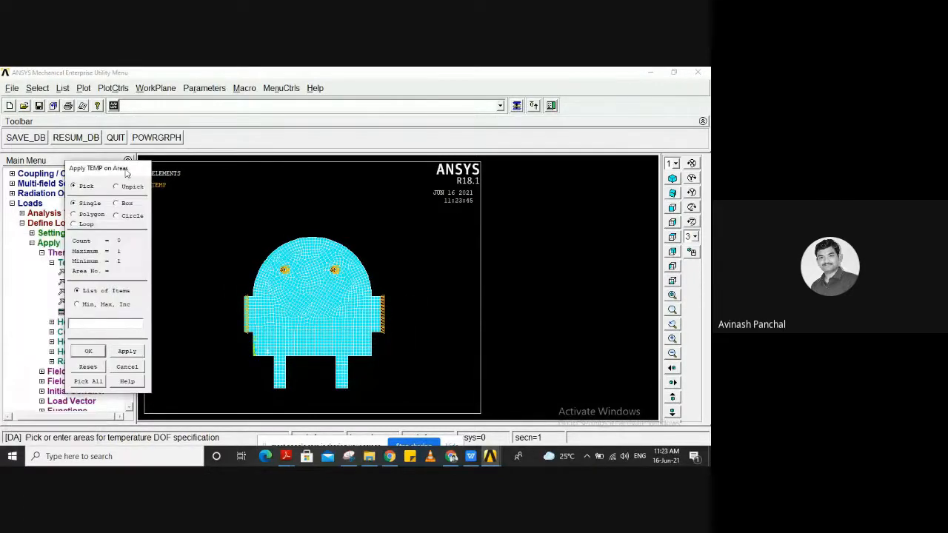
{"action": "left_click", "coordinate": [128, 369]}
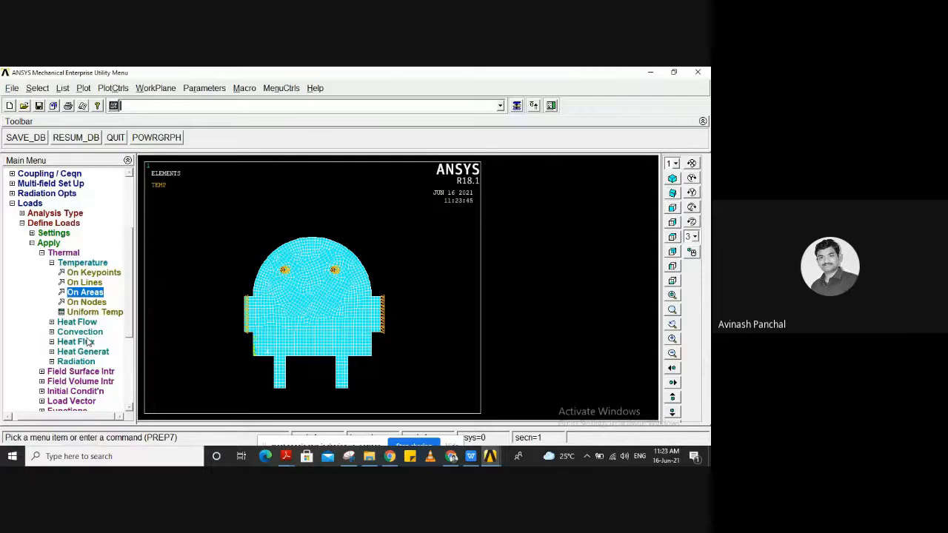
Apply a constant TEMP load of 10 to the nodes along the bottom edges of both legs.
{"action": "left_click", "coordinate": [87, 302]}
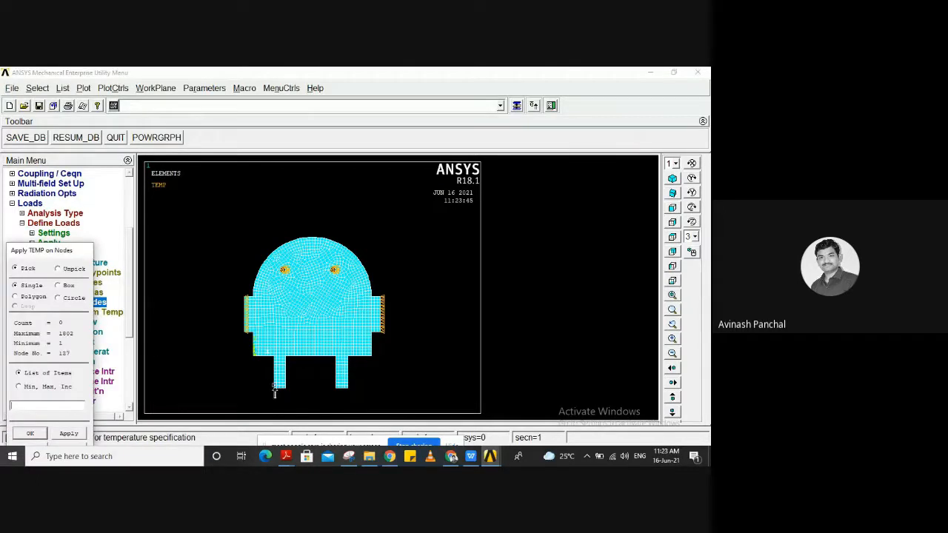
{"action": "left_click", "coordinate": [70, 286]}
{"action": "left_click_drag", "start_coordinate": [257, 393], "coordinate": [351, 401]}
{"action": "left_click", "coordinate": [31, 433]}
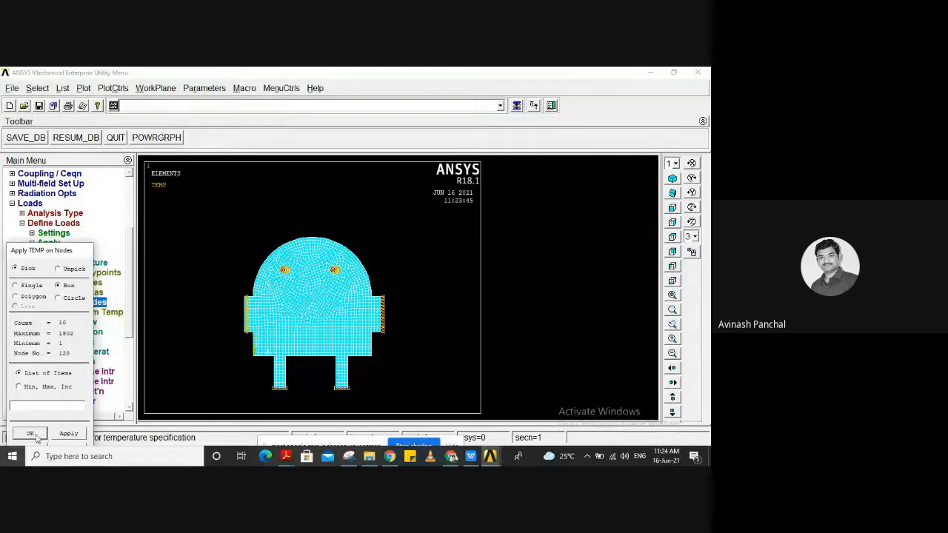
{"action": "double_click", "coordinate": [417, 293]}
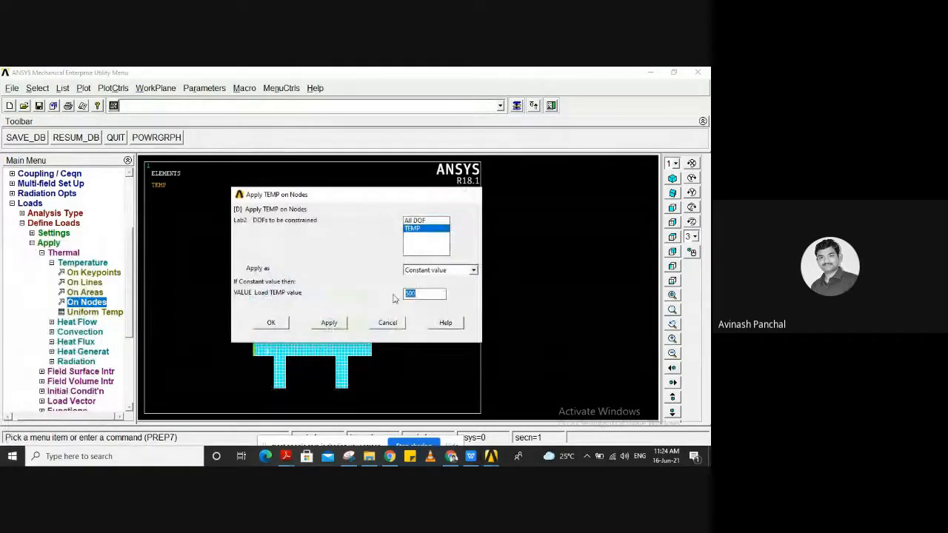
{"action": "key", "text": "BackSpace"}
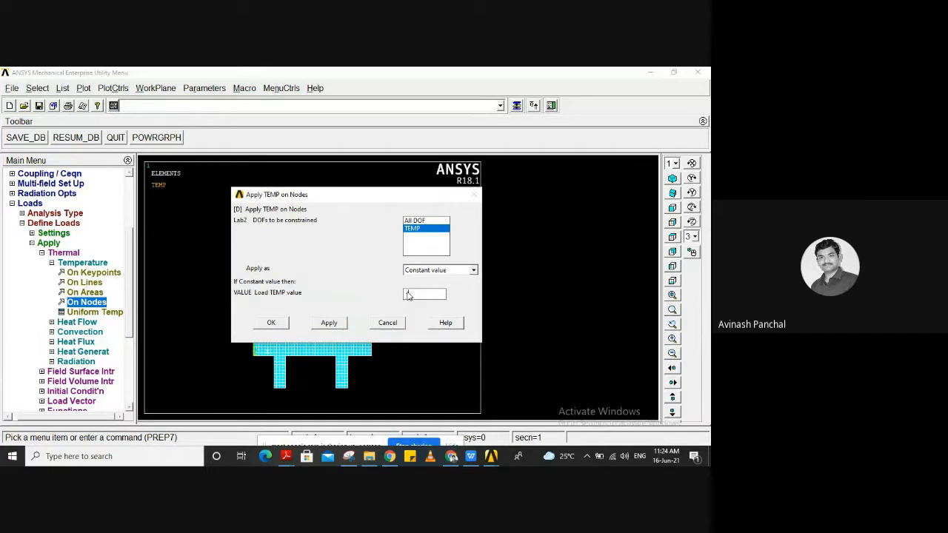
{"action": "type", "text": "10"}
{"action": "left_click", "coordinate": [271, 322]}
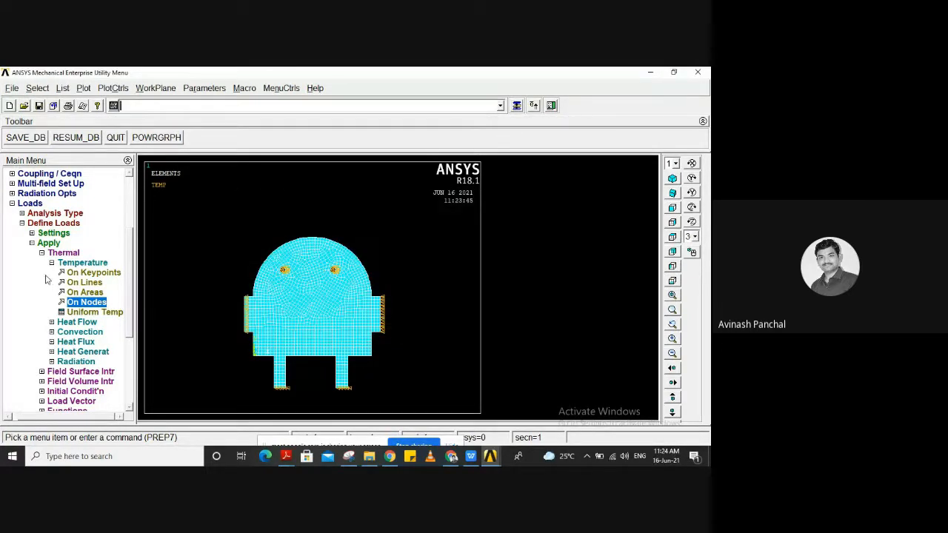
Set the new analysis type to Steady-State in the solution settings.
{"action": "left_click", "coordinate": [29, 204]}
{"action": "left_click", "coordinate": [40, 174]}
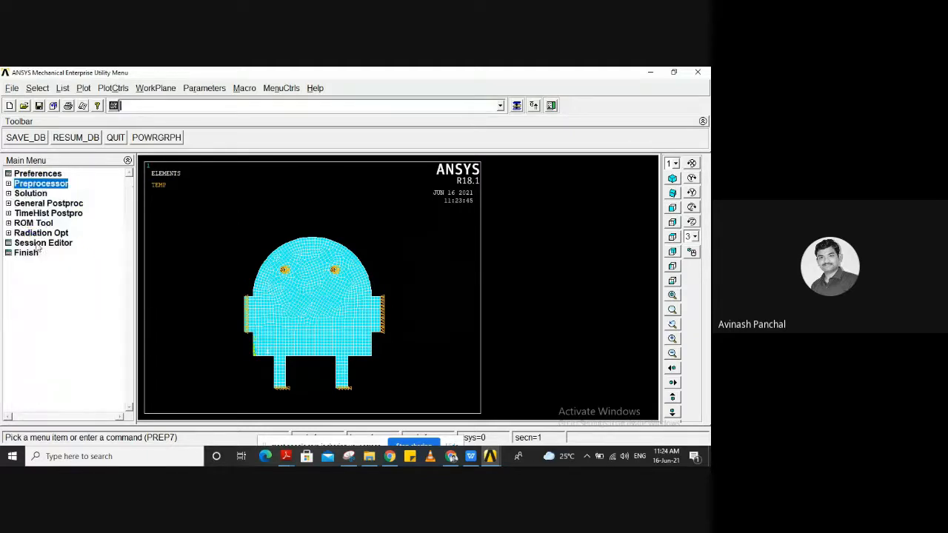
{"action": "left_click", "coordinate": [31, 195]}
{"action": "left_click", "coordinate": [52, 203]}
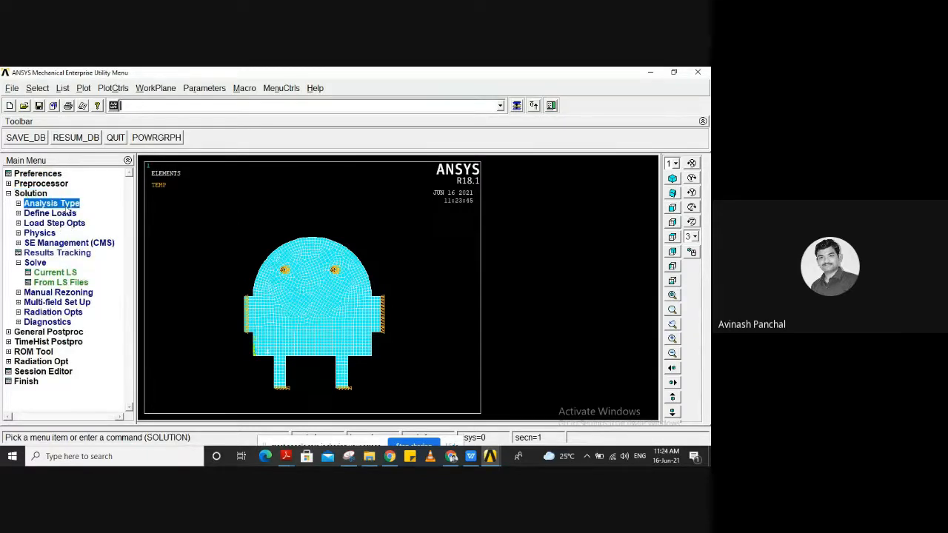
{"action": "left_click", "coordinate": [66, 214]}
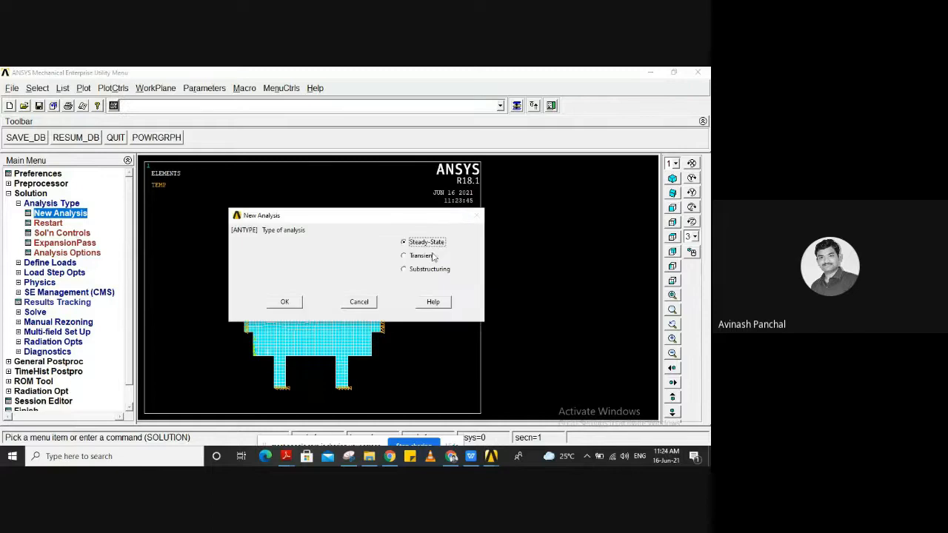
{"action": "left_click", "coordinate": [285, 302]}
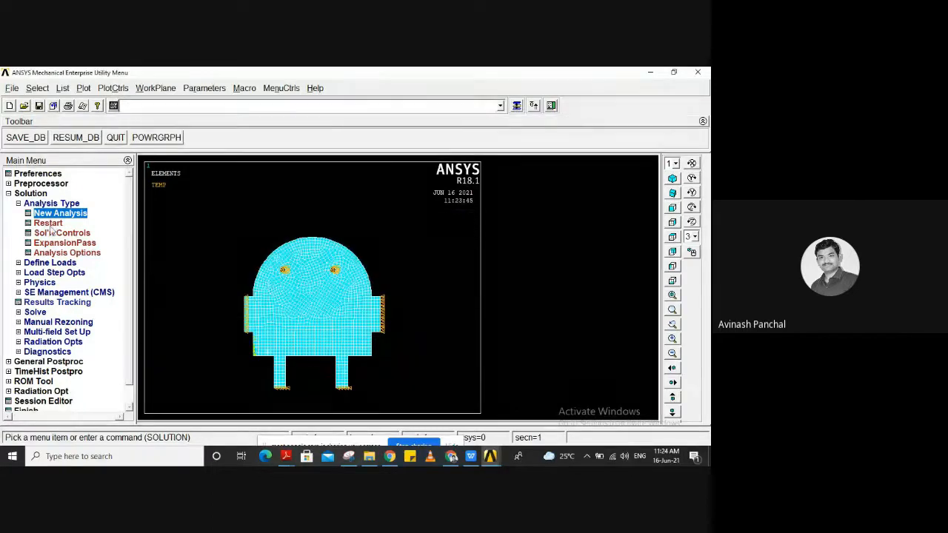
Solve the current load step and close the completion note and status report.
{"action": "left_click", "coordinate": [35, 312]}
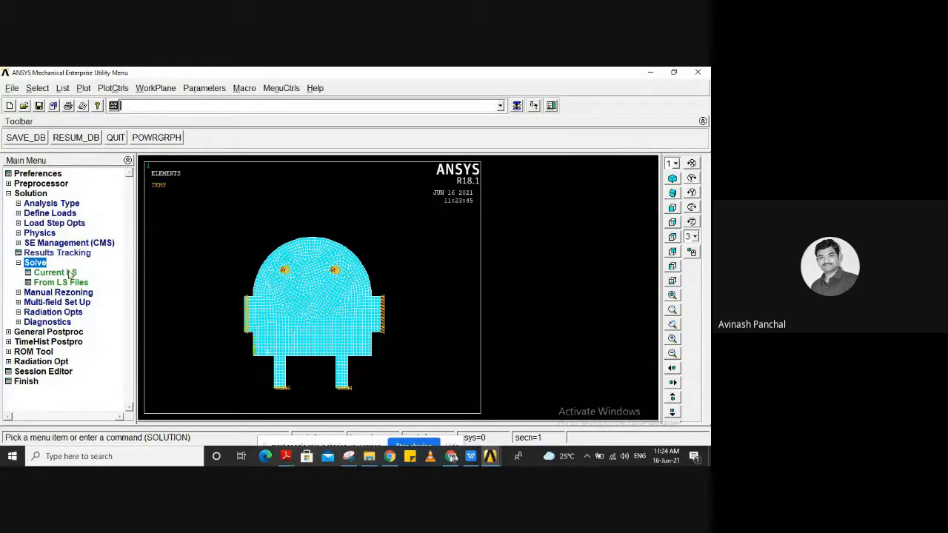
{"action": "left_click", "coordinate": [55, 272]}
{"action": "left_click", "coordinate": [348, 310]}
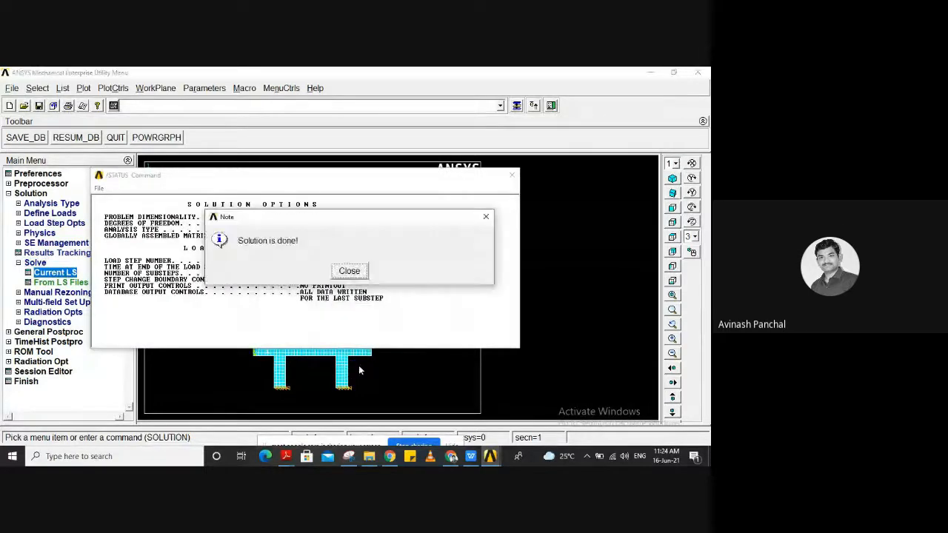
{"action": "left_click", "coordinate": [345, 272]}
{"action": "left_click", "coordinate": [512, 175]}
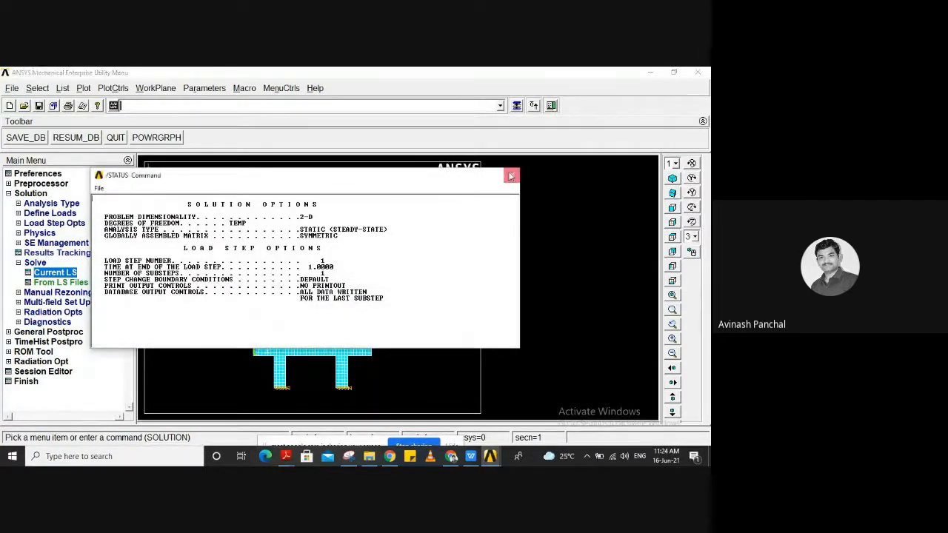
Plot the Nodal Temperature contour from the DOF solution, declining the Lenovo critical updates request.
{"action": "left_click", "coordinate": [62, 334]}
{"action": "left_click", "coordinate": [56, 263]}
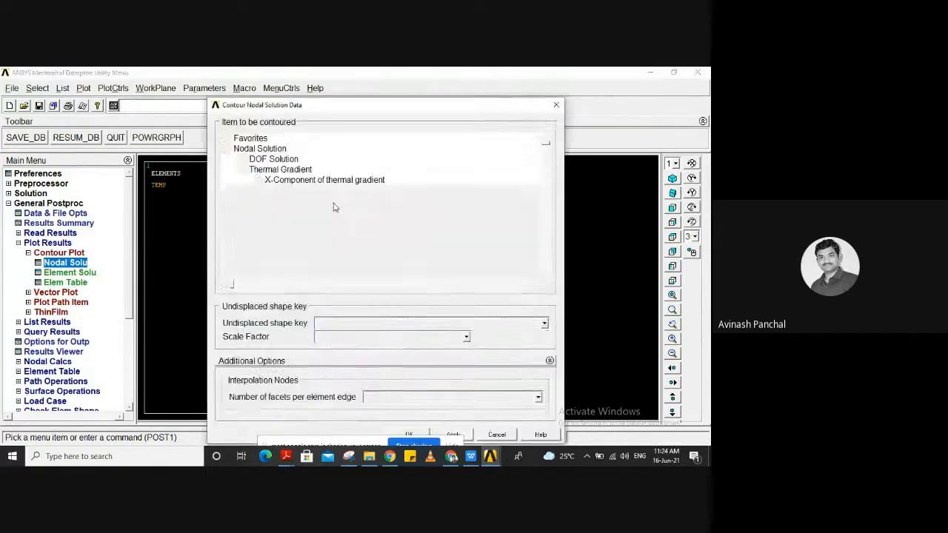
{"action": "left_click", "coordinate": [283, 160]}
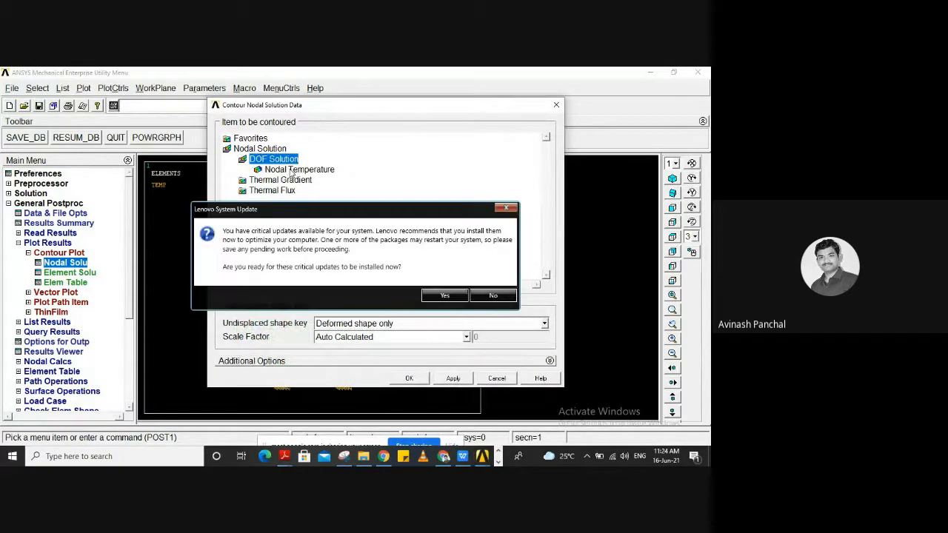
{"action": "left_click", "coordinate": [288, 169]}
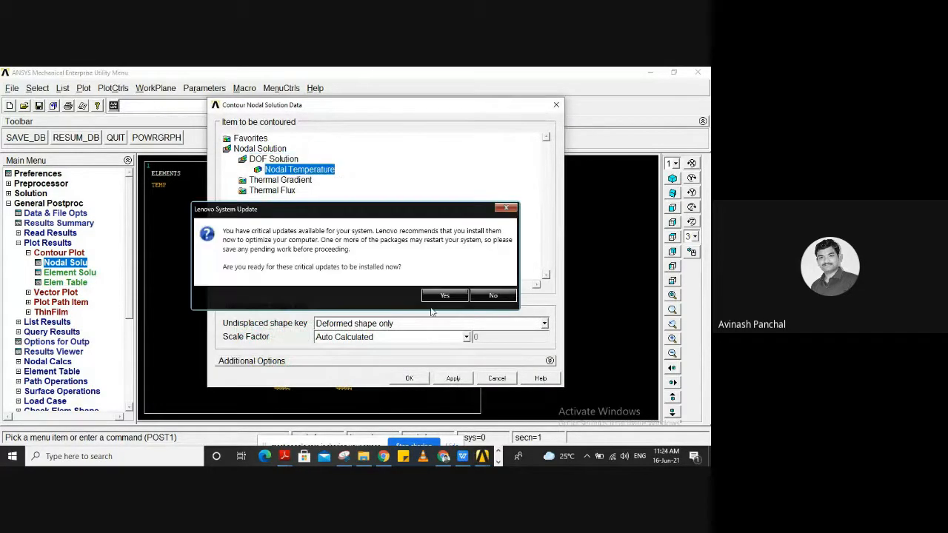
{"action": "left_click", "coordinate": [489, 296]}
{"action": "left_click", "coordinate": [410, 379]}
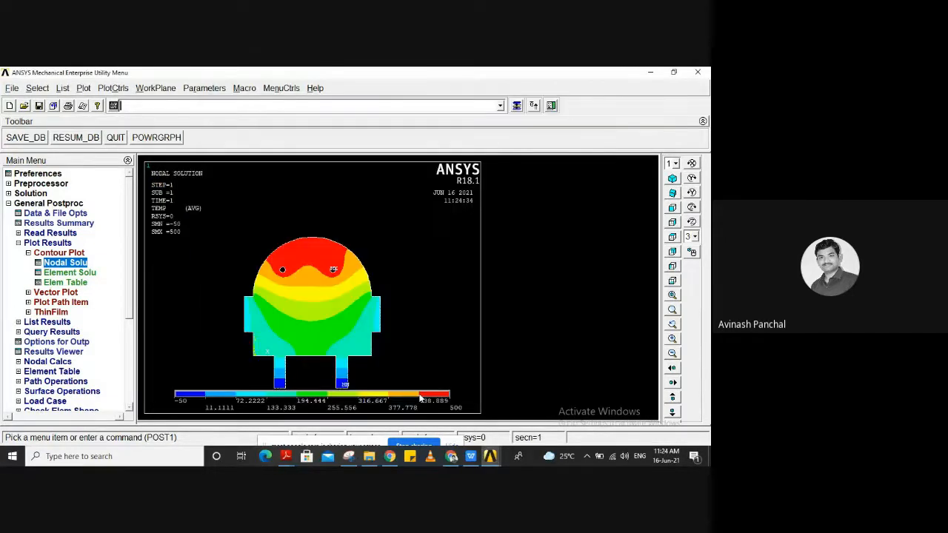
Examine the nodal temperature contours across the robot's head, eye holes, arms and legs.
{"action": "scroll", "coordinate": [331, 304], "scroll_direction": "down", "scroll_amount": 2}
{"action": "scroll", "coordinate": [326, 297], "scroll_direction": "up", "scroll_amount": 6}
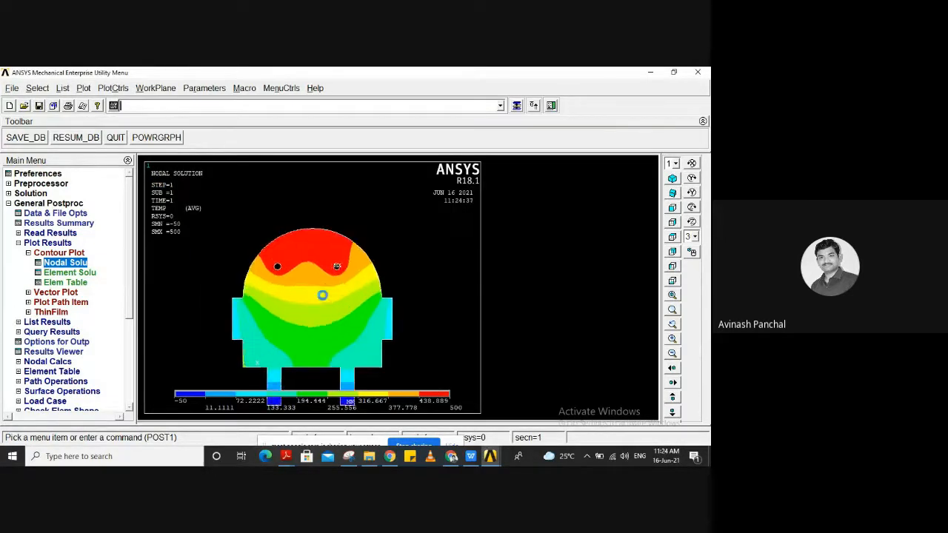
{"action": "scroll", "coordinate": [328, 281], "scroll_direction": "up", "scroll_amount": 4}
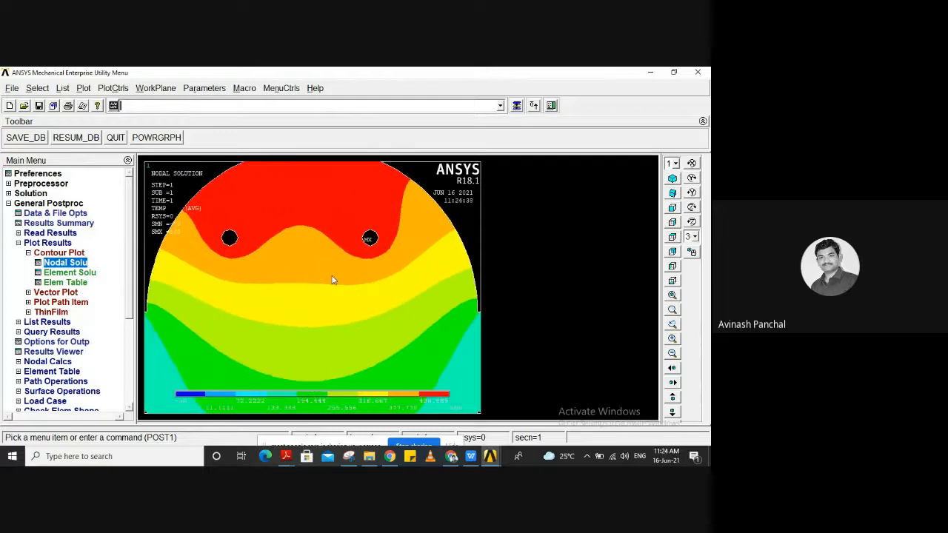
{"action": "scroll", "coordinate": [334, 286], "scroll_direction": "down", "scroll_amount": 6}
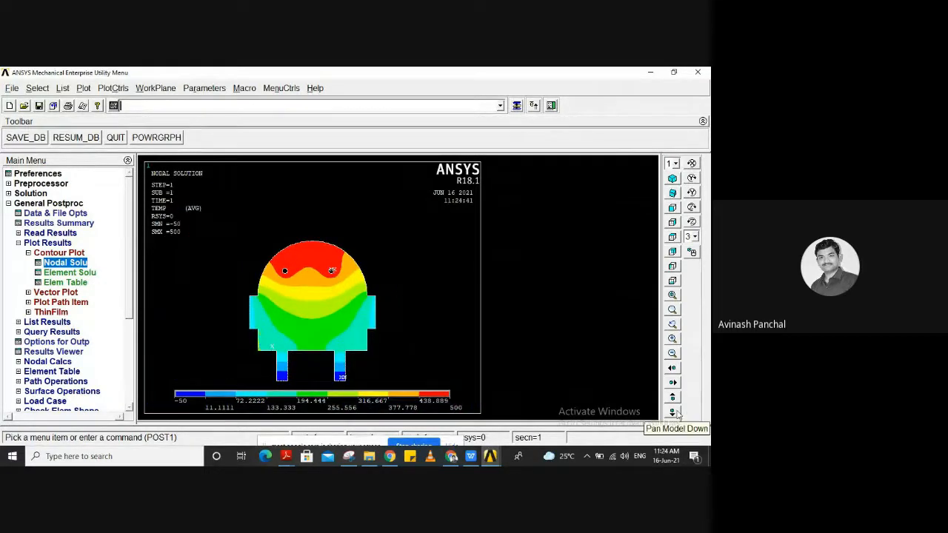
{"action": "left_click", "coordinate": [672, 385]}
{"action": "left_click", "coordinate": [671, 369]}
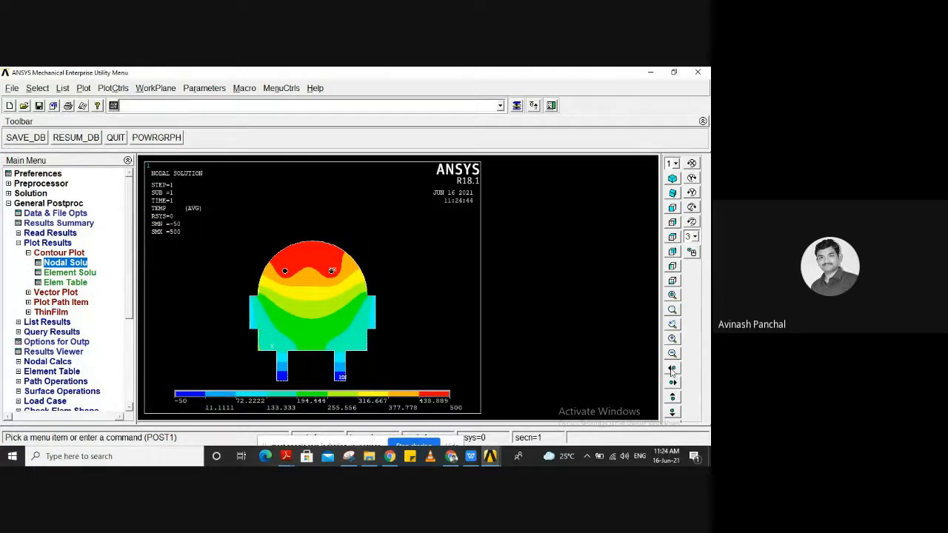
{"action": "left_click", "coordinate": [672, 397]}
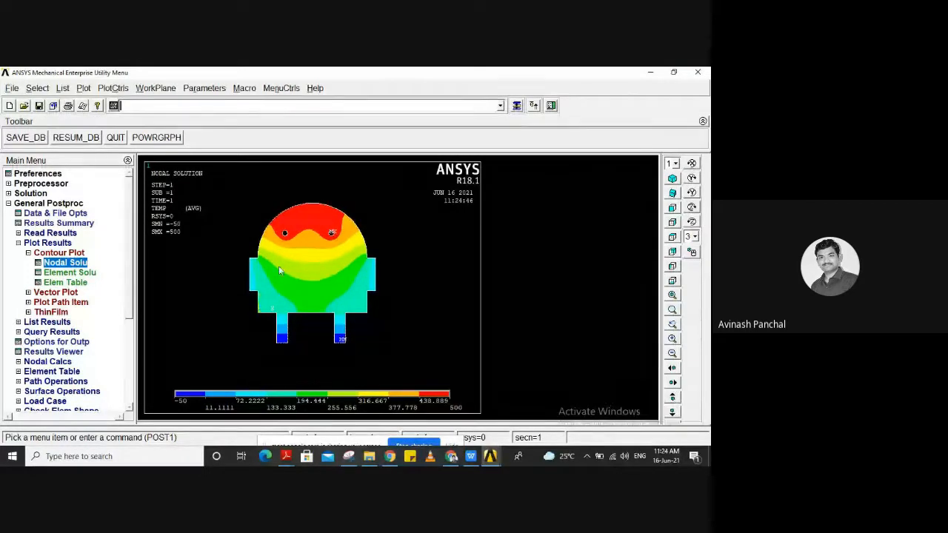
{"action": "scroll", "coordinate": [290, 244], "scroll_direction": "up", "scroll_amount": 1}
{"action": "scroll", "coordinate": [292, 243], "scroll_direction": "up", "scroll_amount": 1}
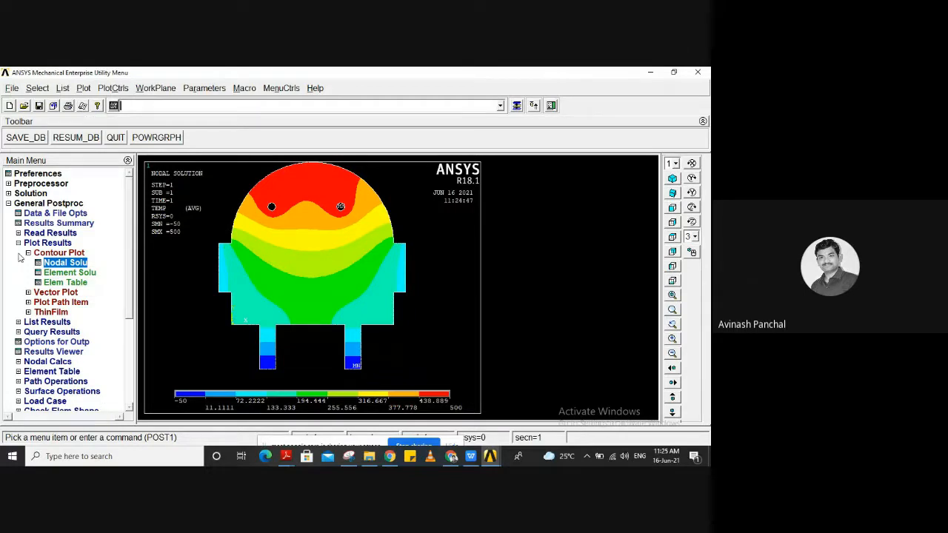
Change the plot title to ANDROID THERMAL.
{"action": "left_click", "coordinate": [13, 88]}
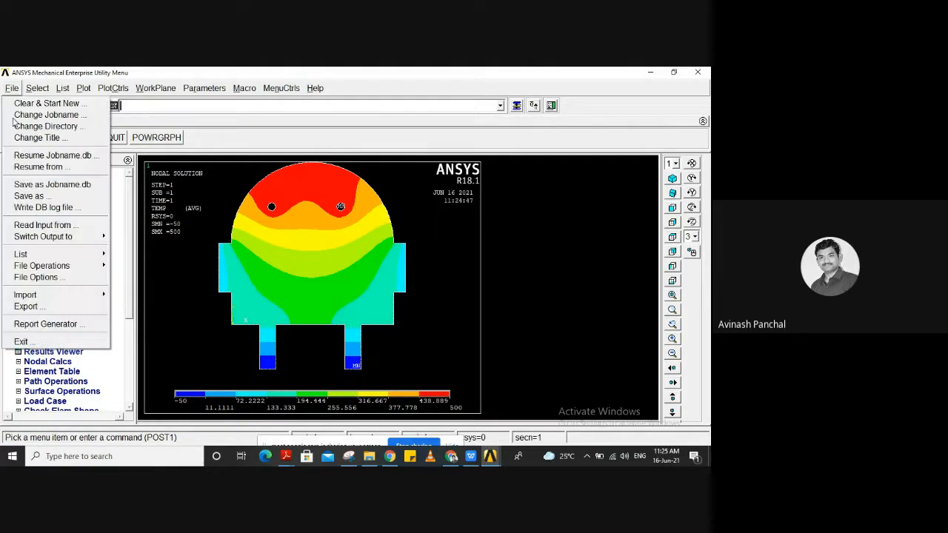
{"action": "left_click", "coordinate": [33, 138]}
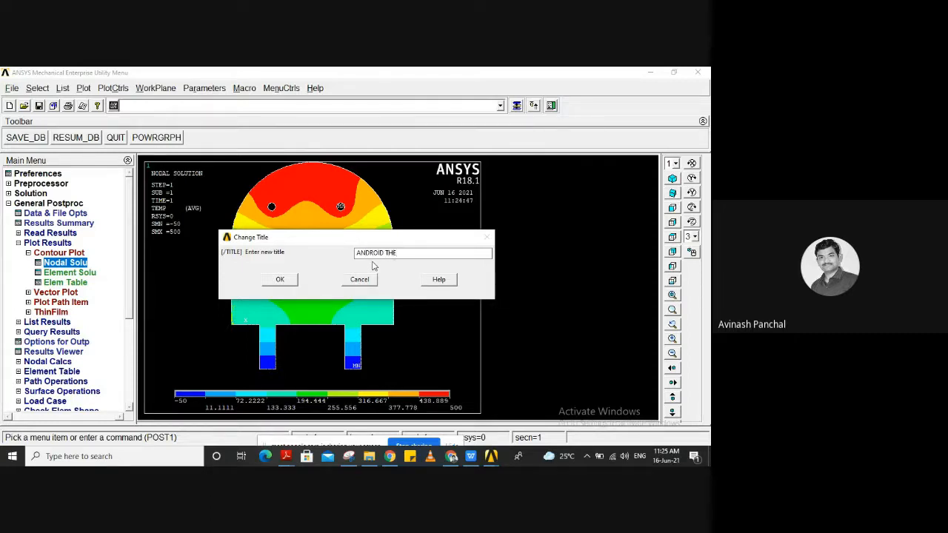
{"action": "type", "text": "MAL"}
{"action": "left_click", "coordinate": [286, 280]}
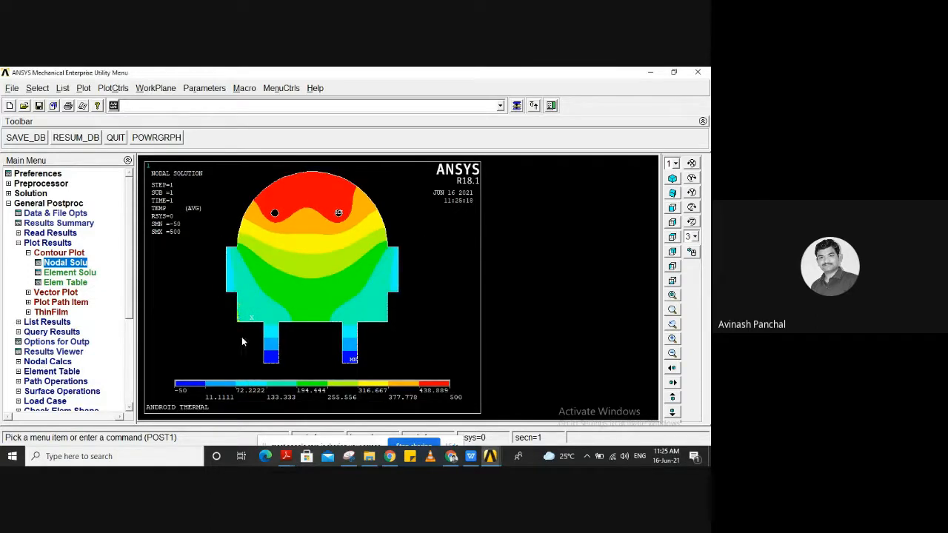
Print the contour plot in colour landscape with Microsoft Print to PDF, saving it on the Desktop as ANDROID THERMAL.
{"action": "left_click", "coordinate": [68, 106]}
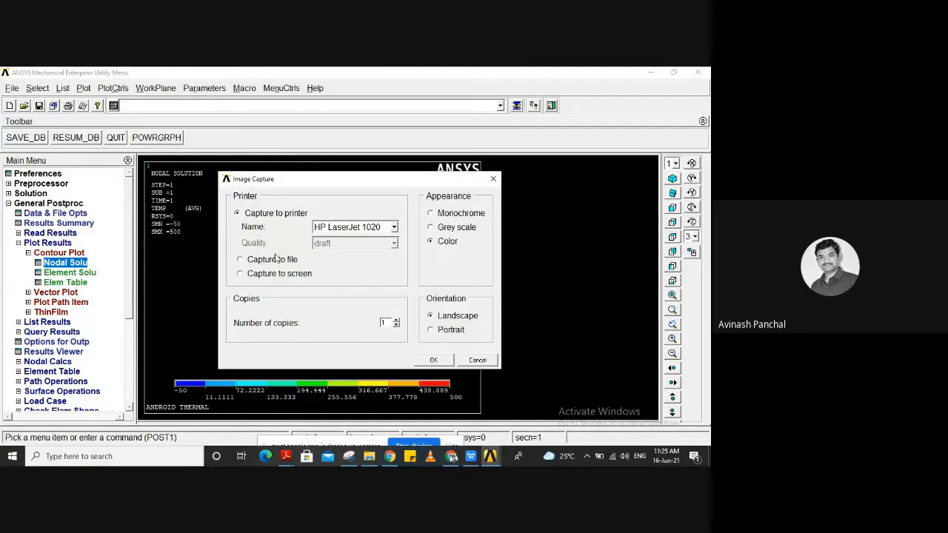
{"action": "left_click", "coordinate": [361, 227]}
{"action": "left_click", "coordinate": [375, 250]}
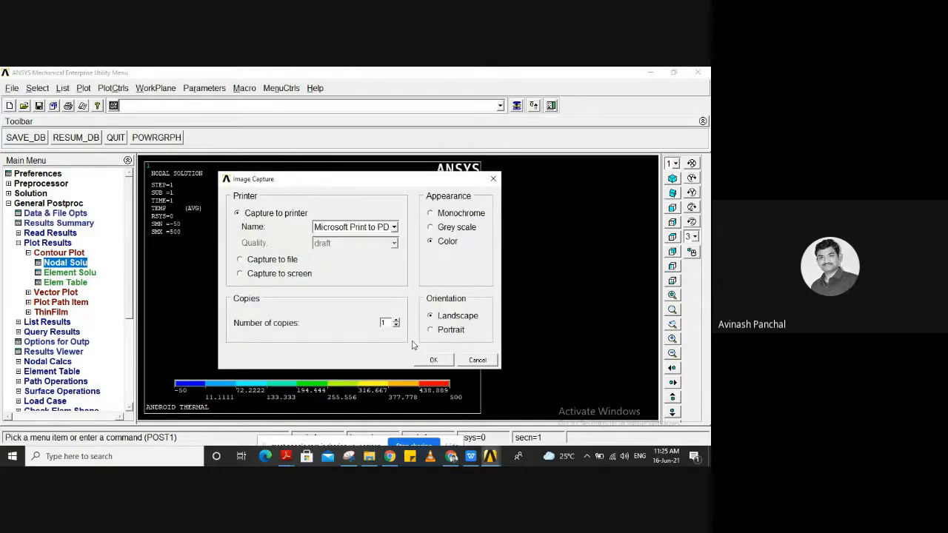
{"action": "left_click", "coordinate": [433, 361]}
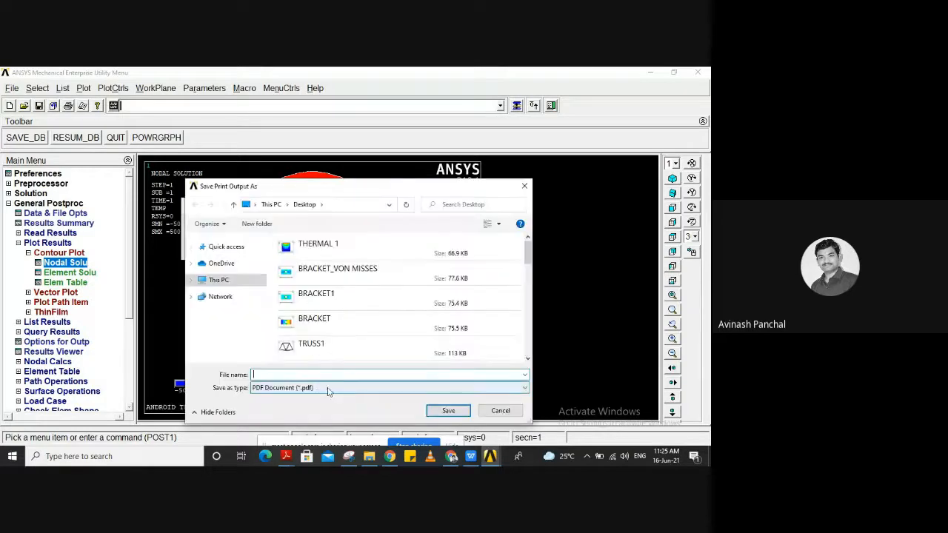
{"action": "type", "text": "ANDROID THERMA"}
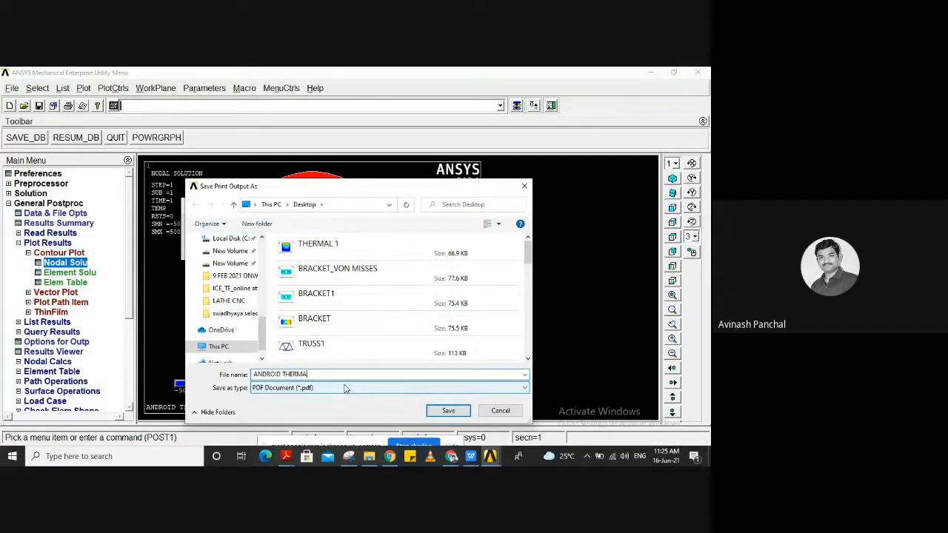
{"action": "type", "text": "L"}
{"action": "key", "text": "Return"}
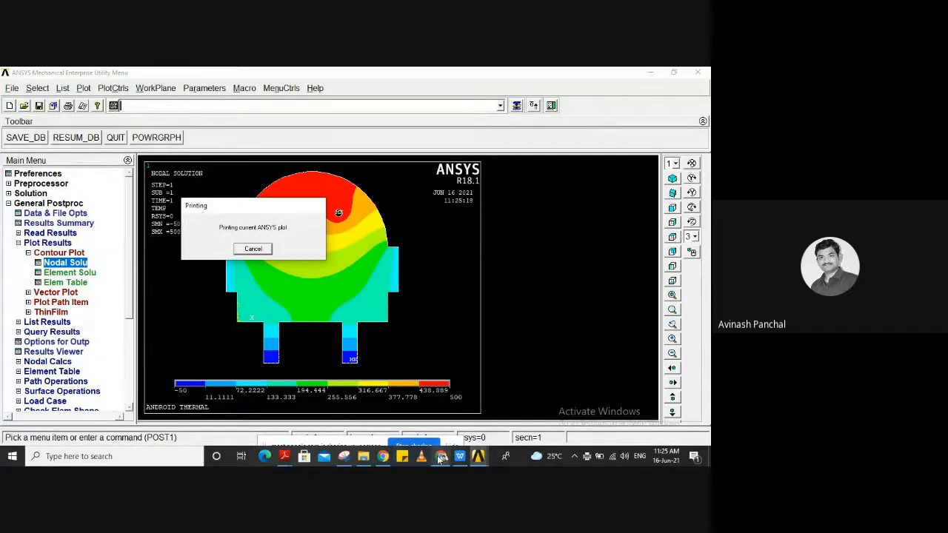
Switch to the Google Meet call in the Chrome browser.
{"action": "mouse_move", "coordinate": [441, 458]}
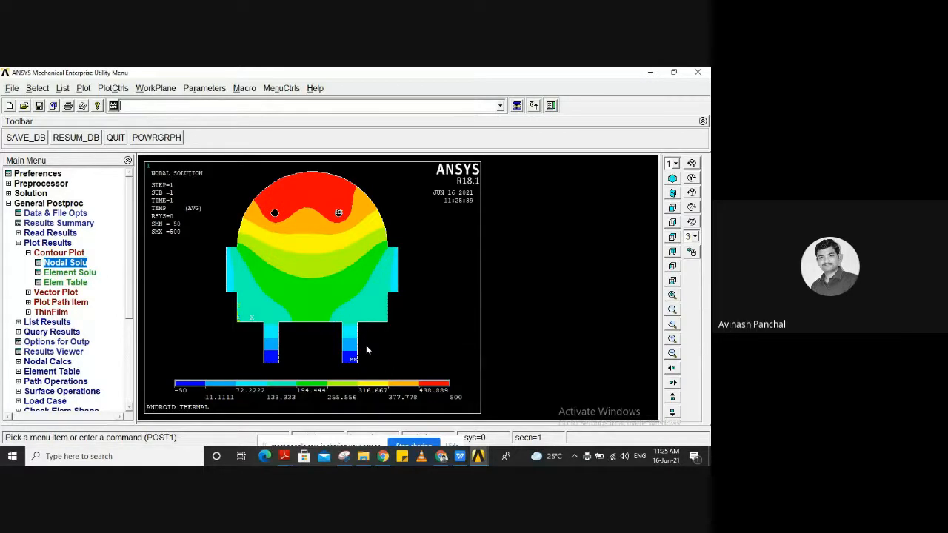
{"action": "left_click", "coordinate": [442, 457]}
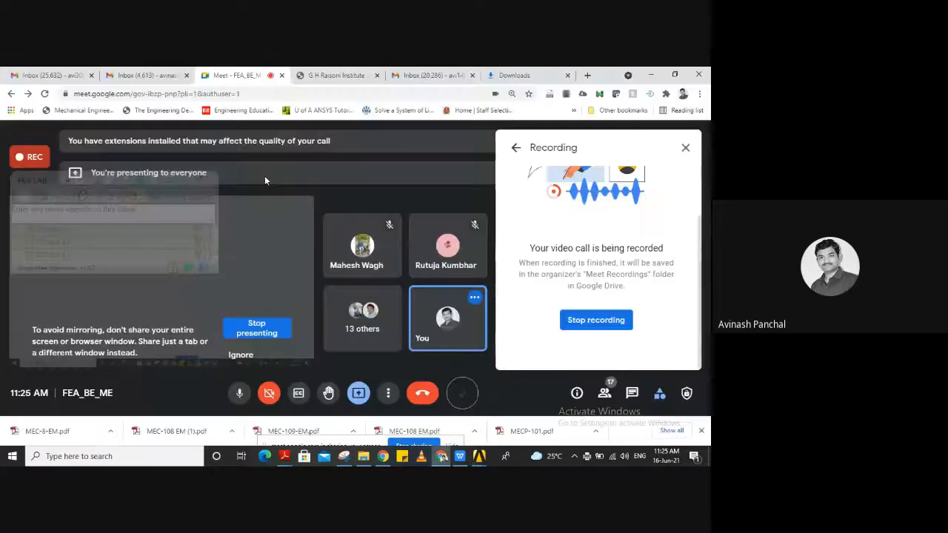